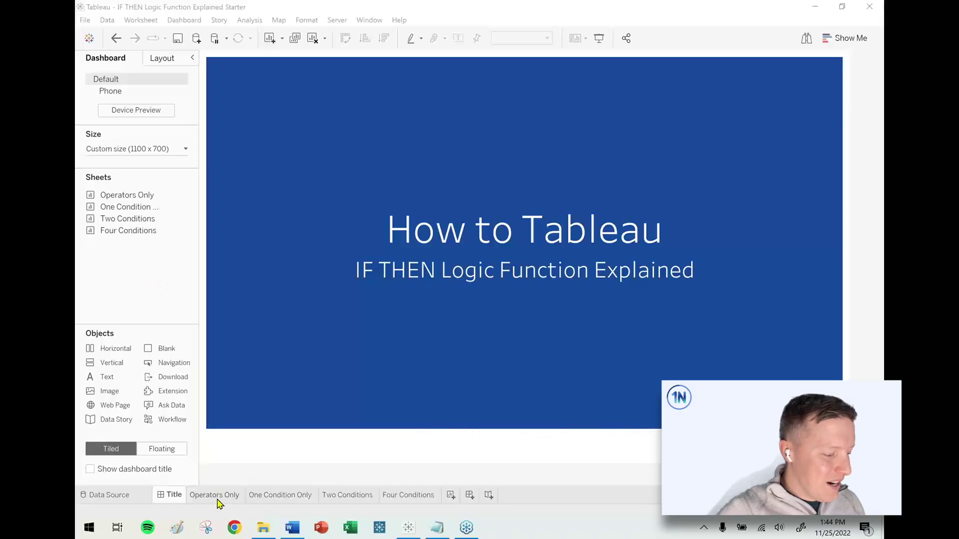
Switch to the Operators Only sheet and open the Data pane menu for adding new fields
click(215, 495)
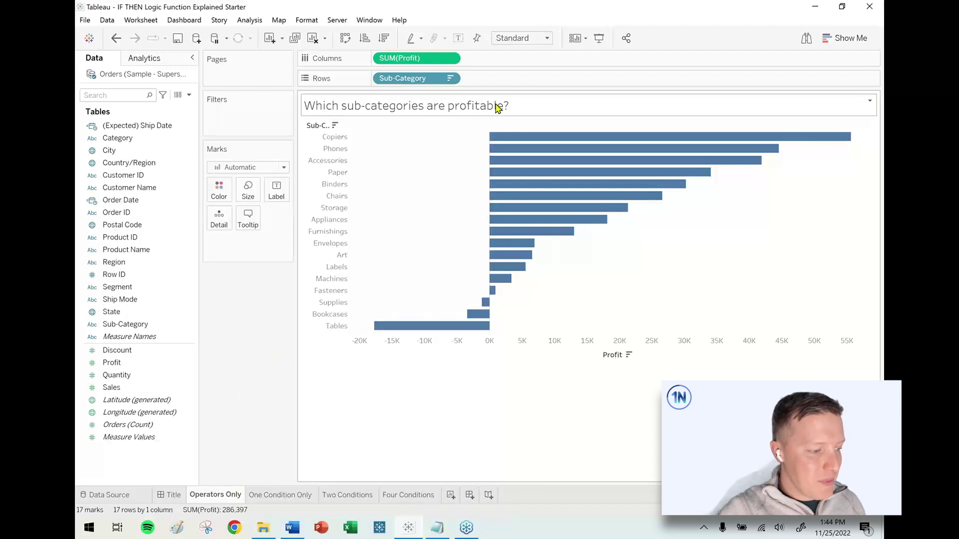
mouse_move(495, 180)
mouse_move(529, 138)
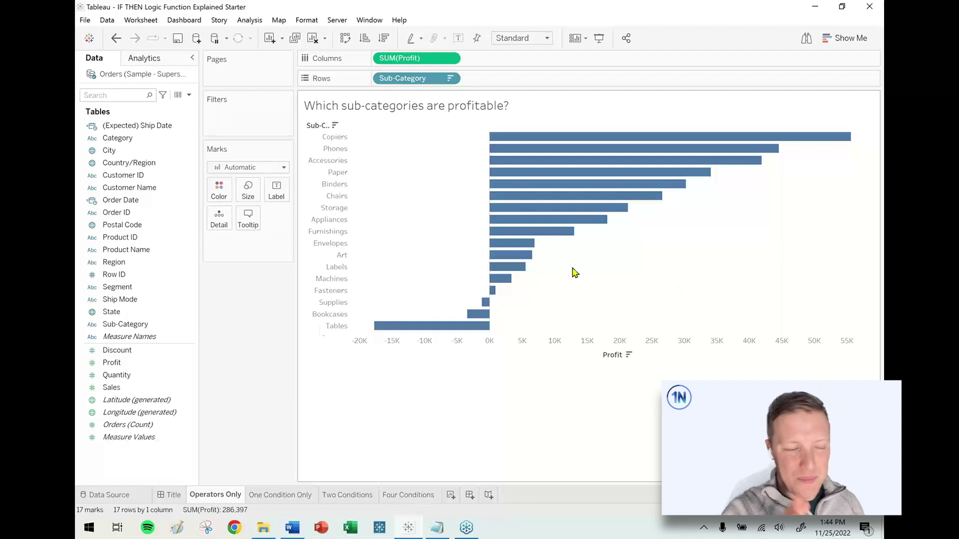
click(190, 96)
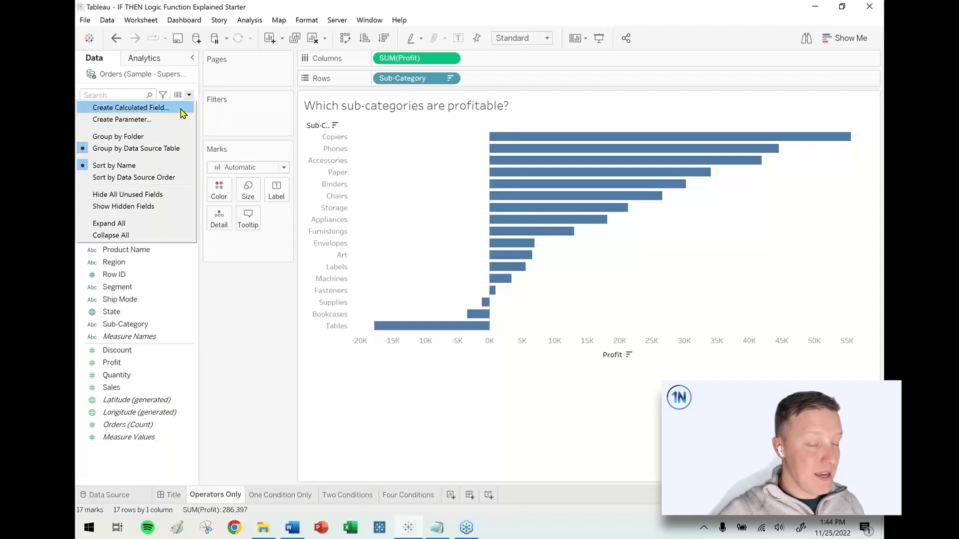
Create a calculated field named Profitable? and type the formula SUM([Profit])
click(182, 109)
text(P)
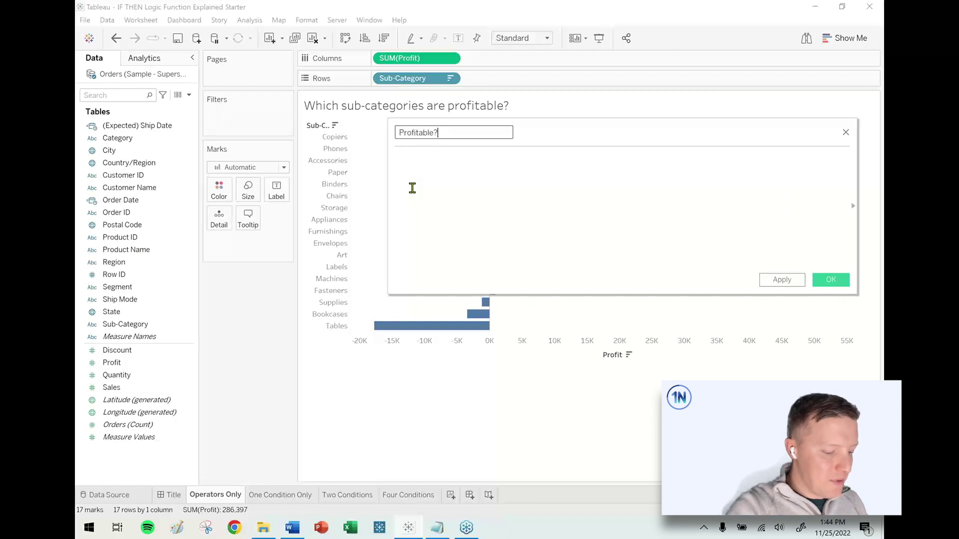
drag(572, 136, 583, 281)
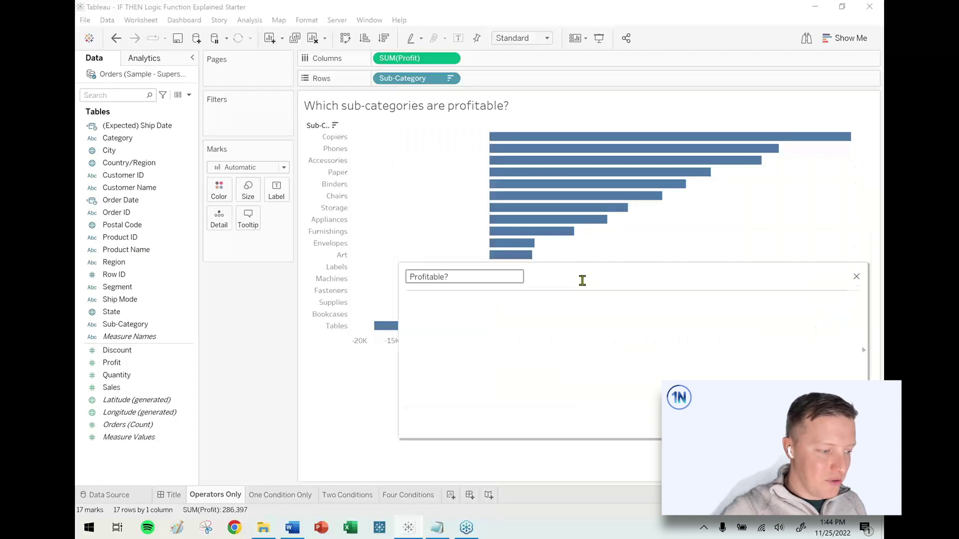
text(rofitable?)
click(568, 341)
text(SUM([Profit]) > 0)
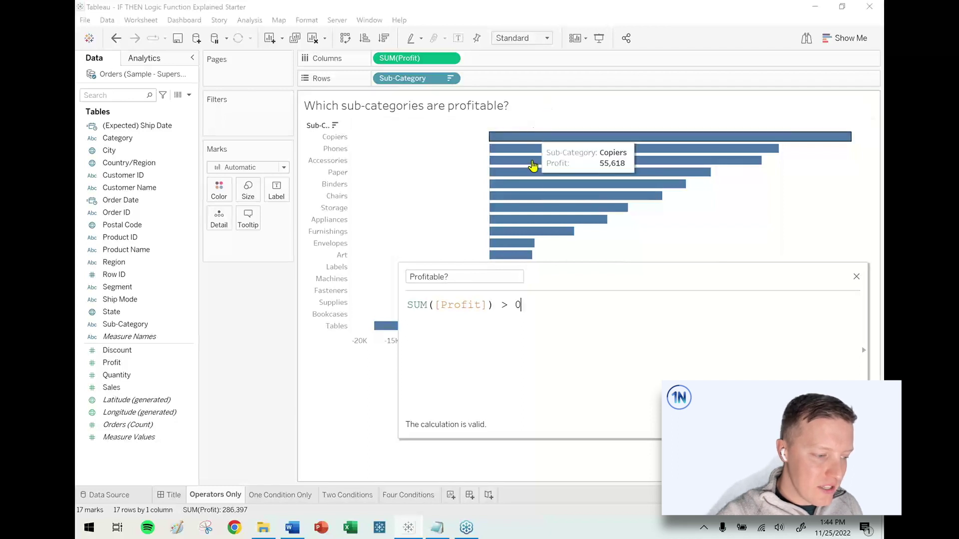
drag(567, 288, 566, 229)
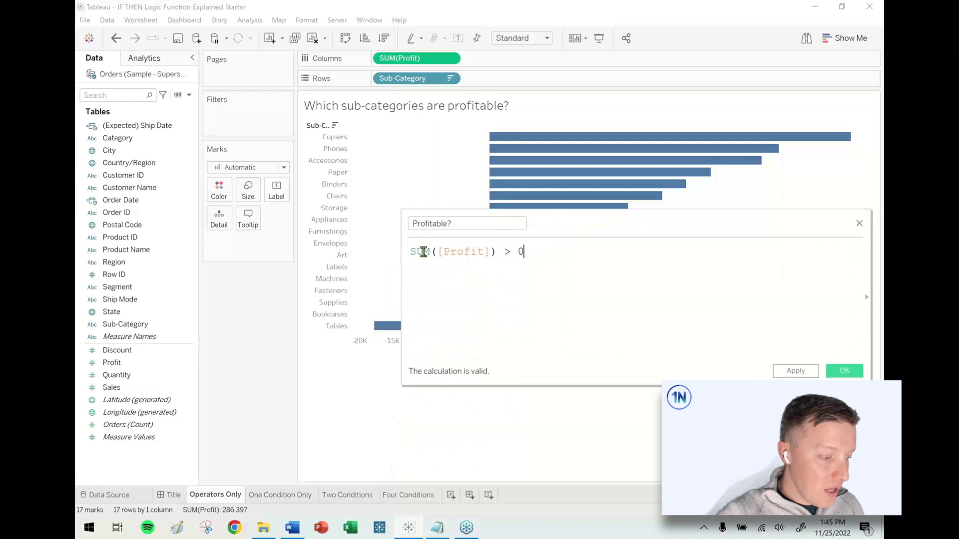
Fix the formula's parentheses so it reads SUM([Profit]) > 0, and save the field
drag(411, 253, 495, 251)
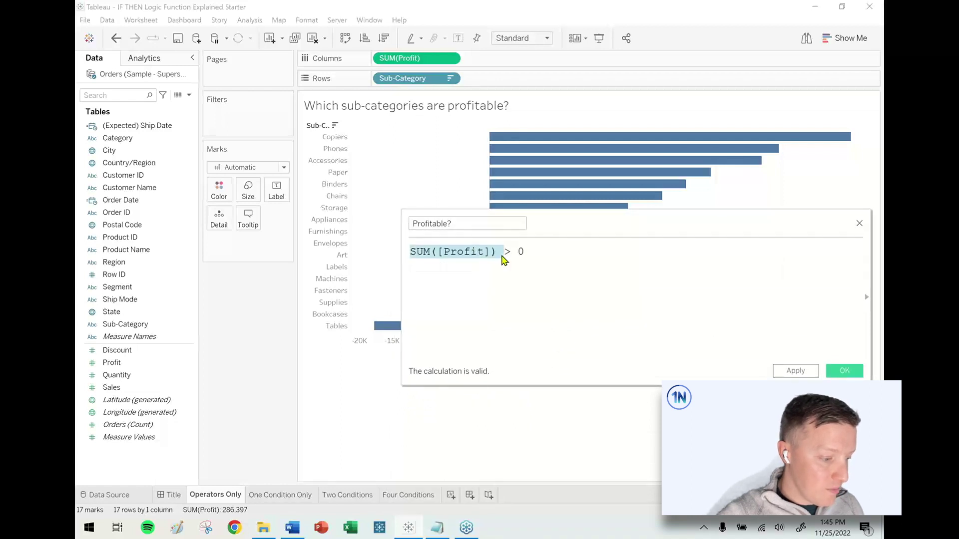
click(496, 275)
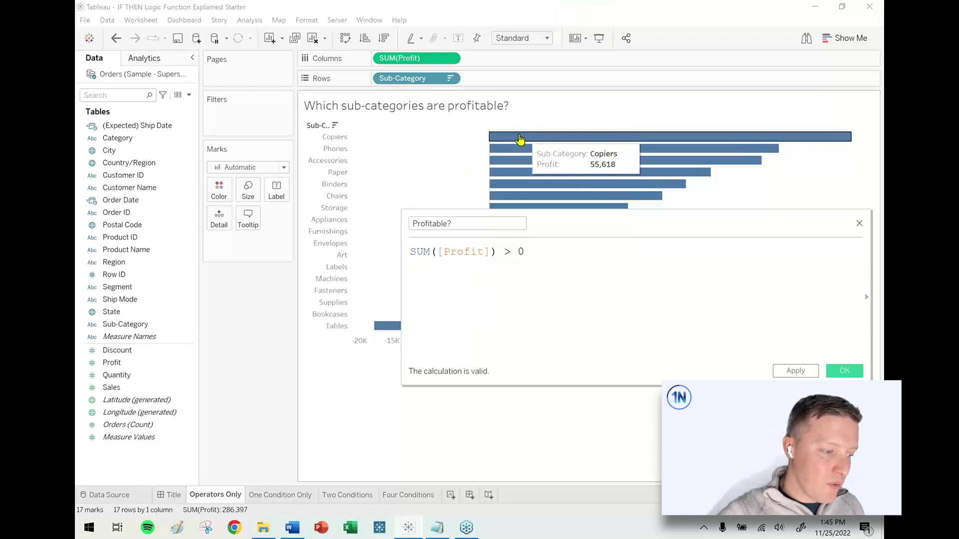
drag(437, 252, 408, 253)
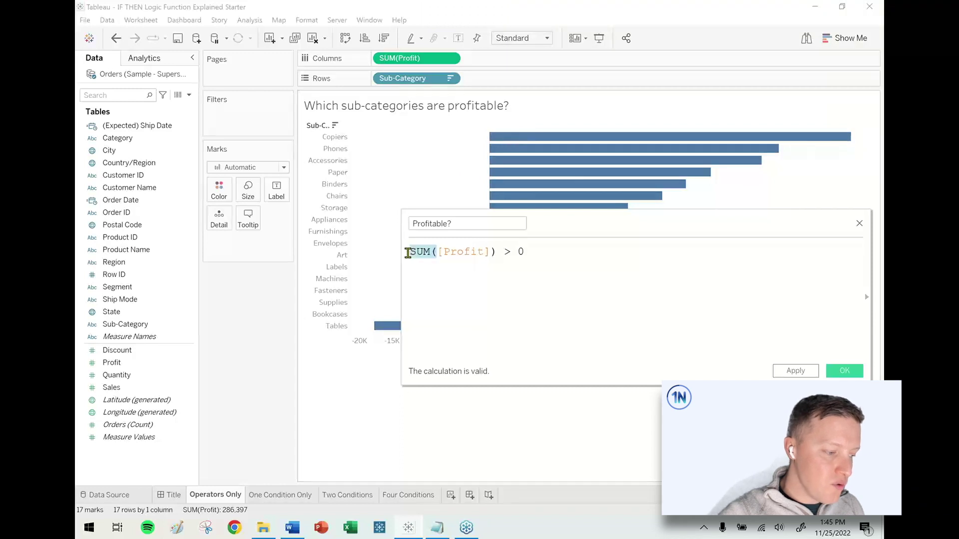
key(BackSpace)
click(467, 252)
key(BackSpace)
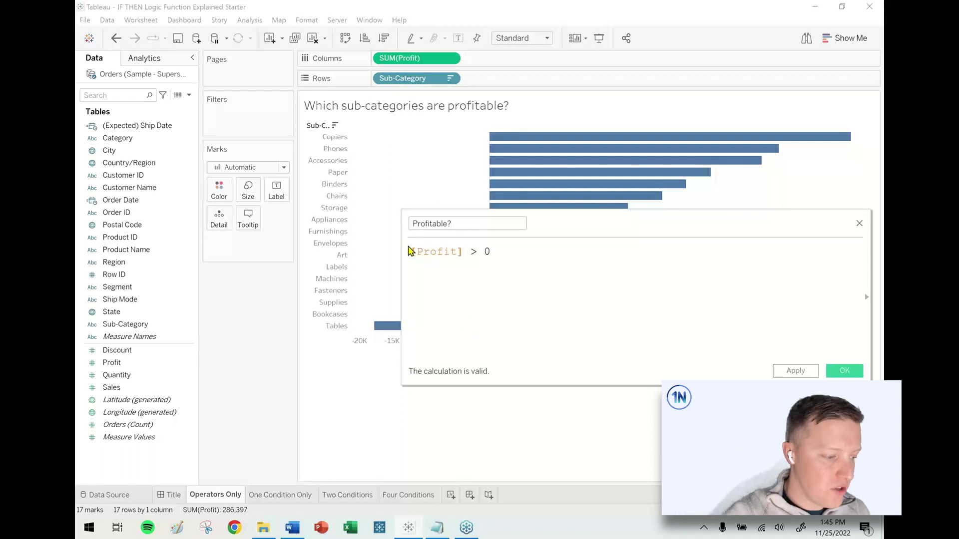
click(410, 251)
text(SUM()
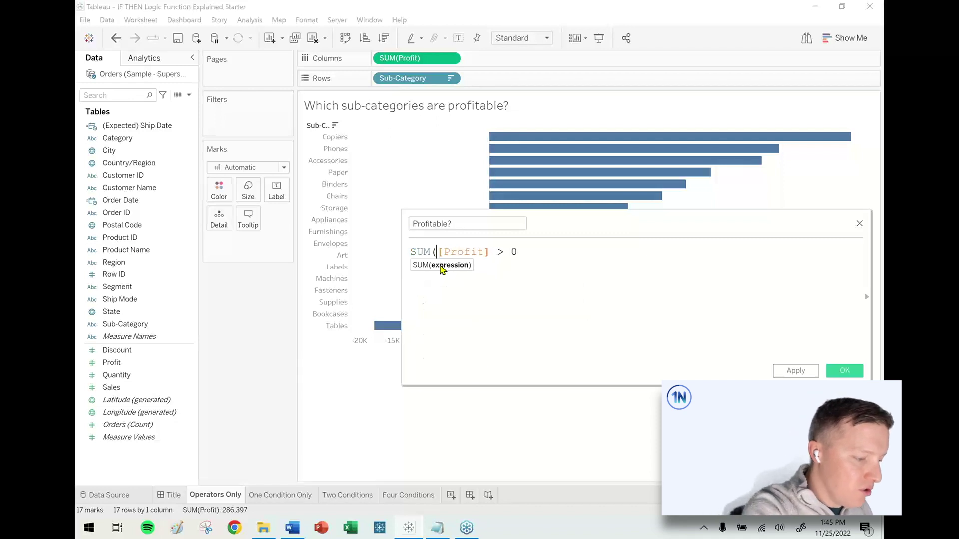
click(492, 253)
text())
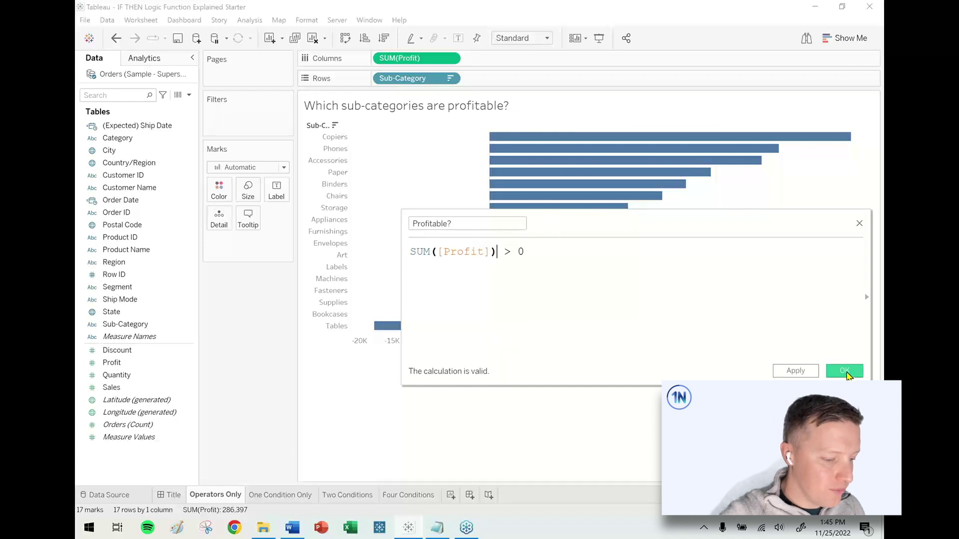
click(847, 373)
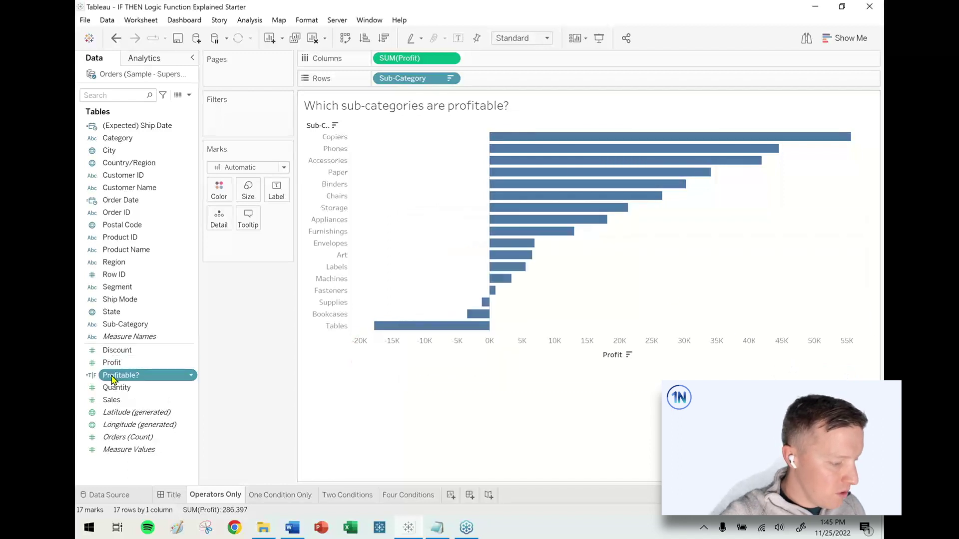
Colour the bars by Profitable? and check the True and False groups in the legend
mouse_move(120, 379)
mouse_down()
mouse_move(145, 378)
mouse_move(110, 378)
mouse_up()
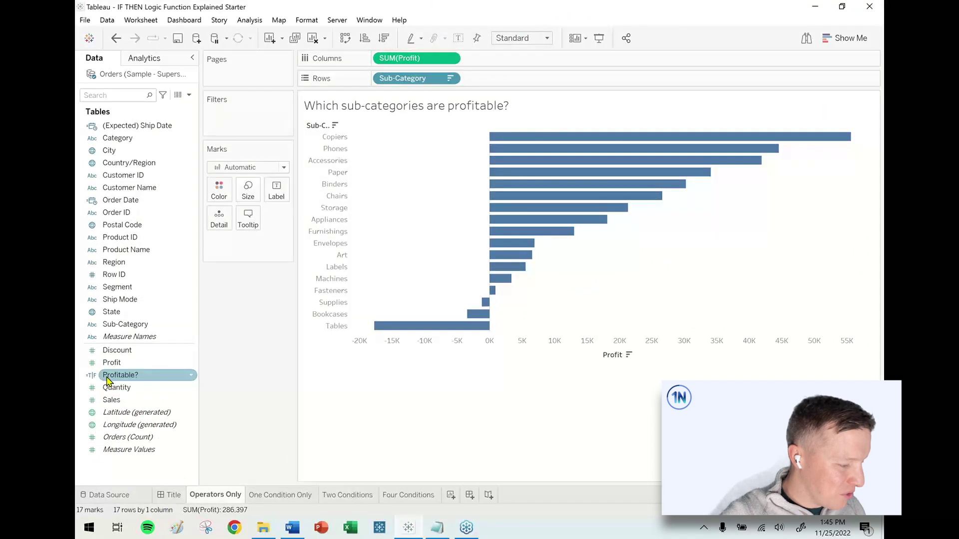
drag(108, 381, 218, 198)
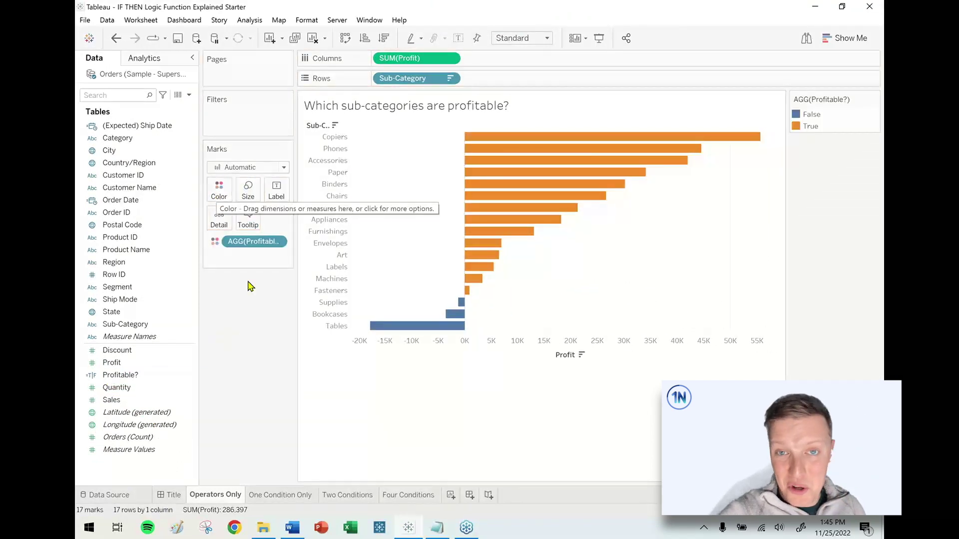
click(810, 127)
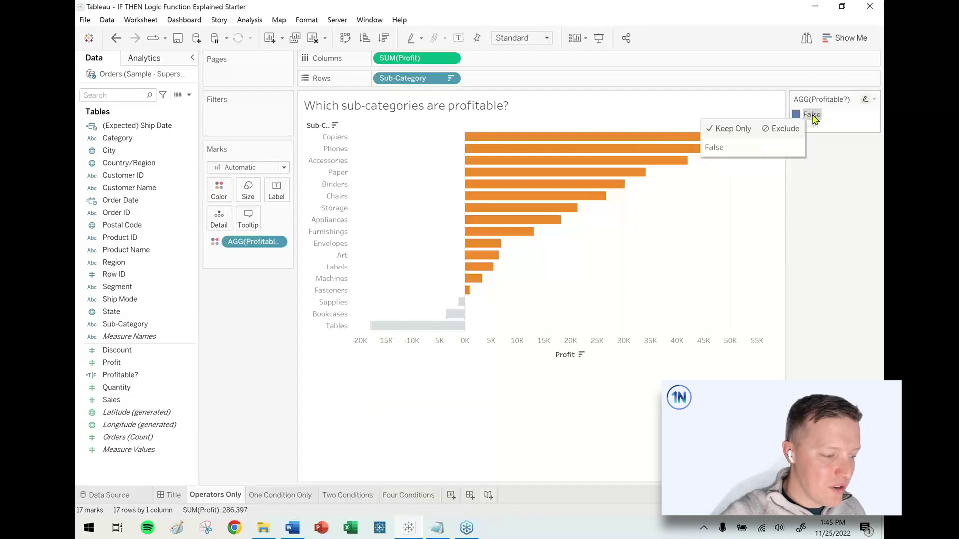
click(810, 114)
click(810, 114)
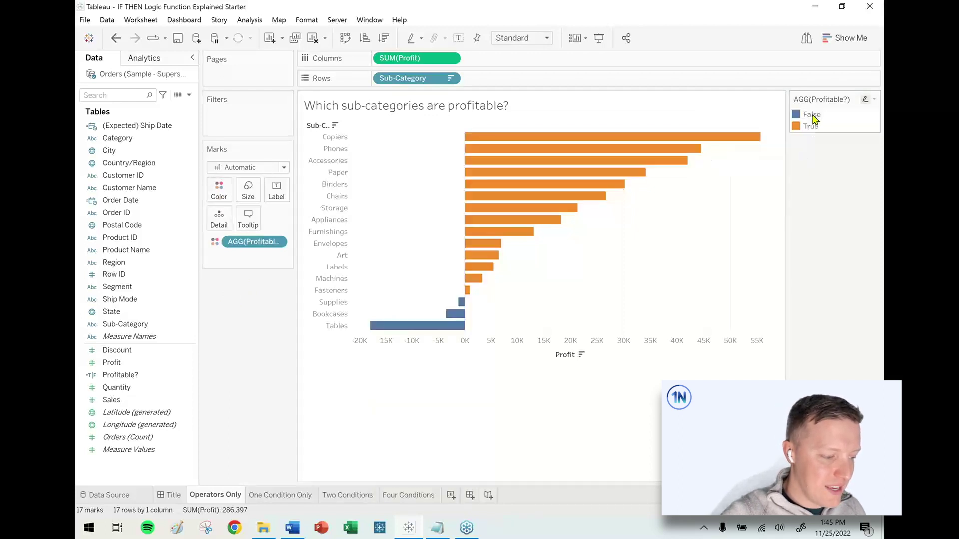
Edit the Profitable? colours to make False orange and True blue
click(218, 190)
click(251, 229)
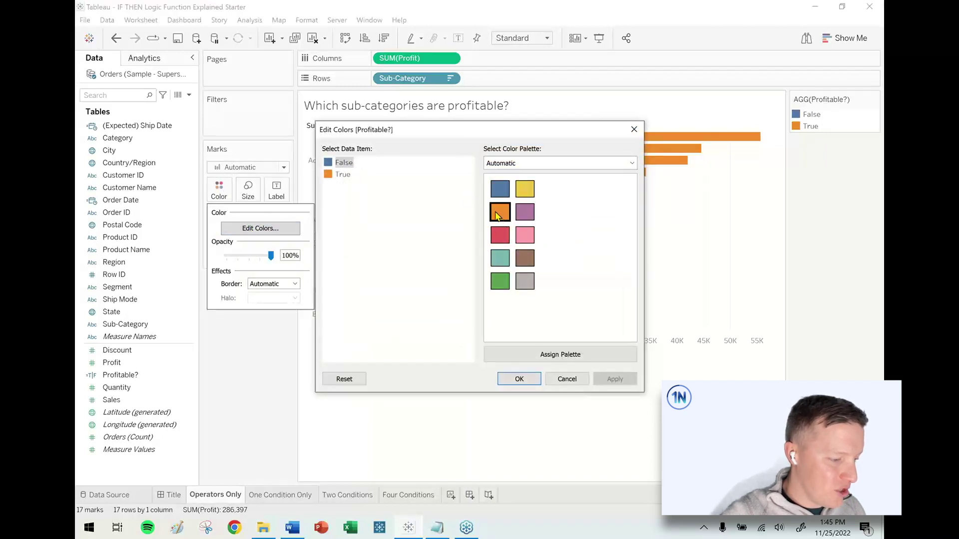
click(500, 212)
click(343, 174)
click(500, 188)
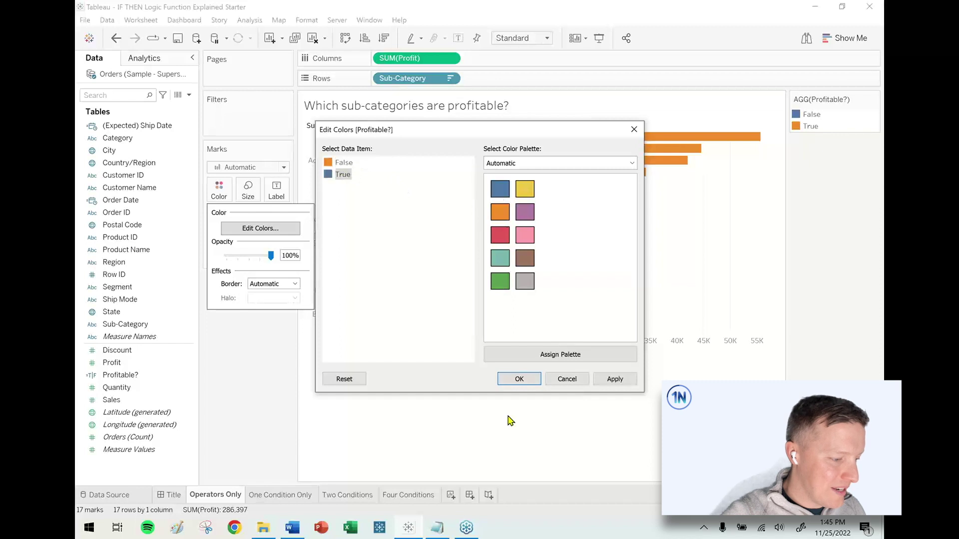
click(520, 379)
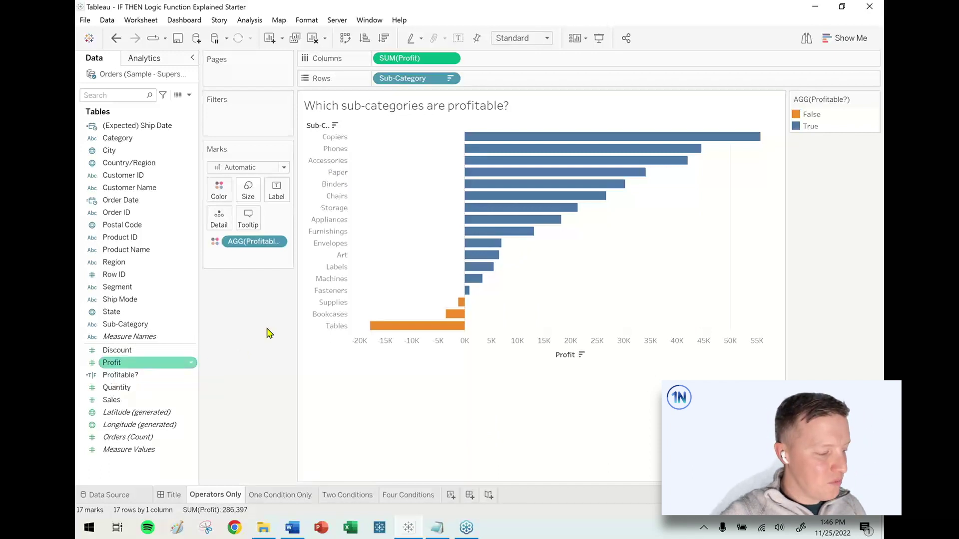
Filter the chart by Profitable?, keeping both values, and show its filter card
drag(131, 375, 239, 122)
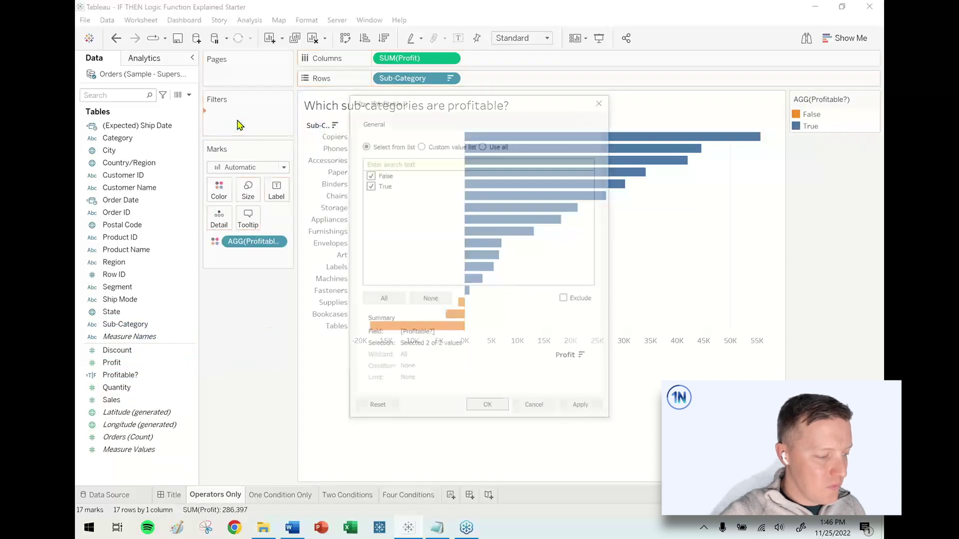
click(486, 405)
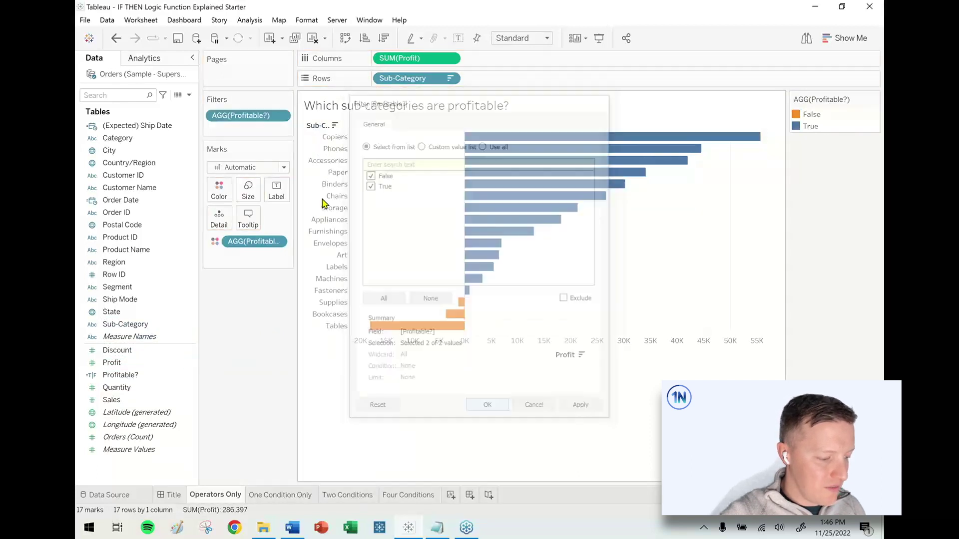
right_click(257, 116)
click(279, 141)
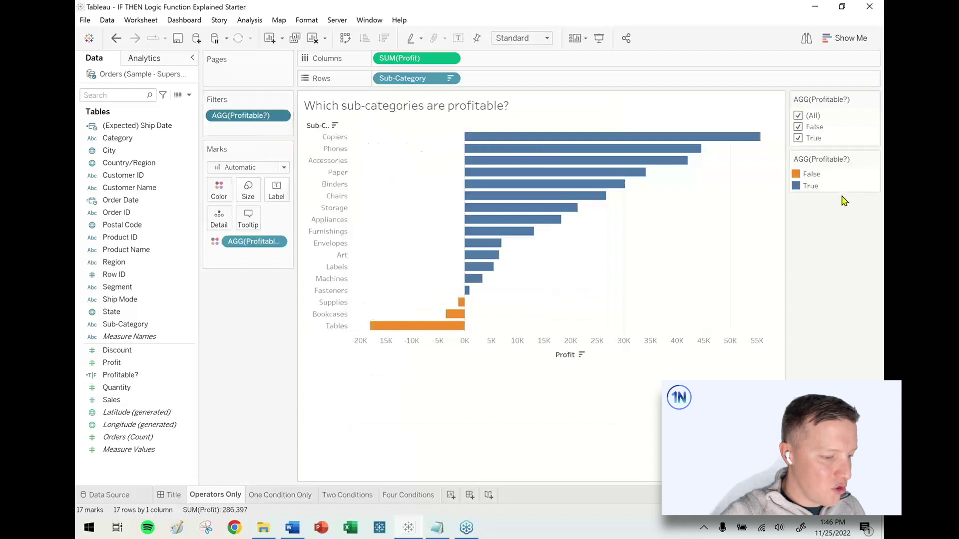
Test the filter card by showing only unprofitable sub-categories, restore all 17, then go to One Condition Only
click(799, 138)
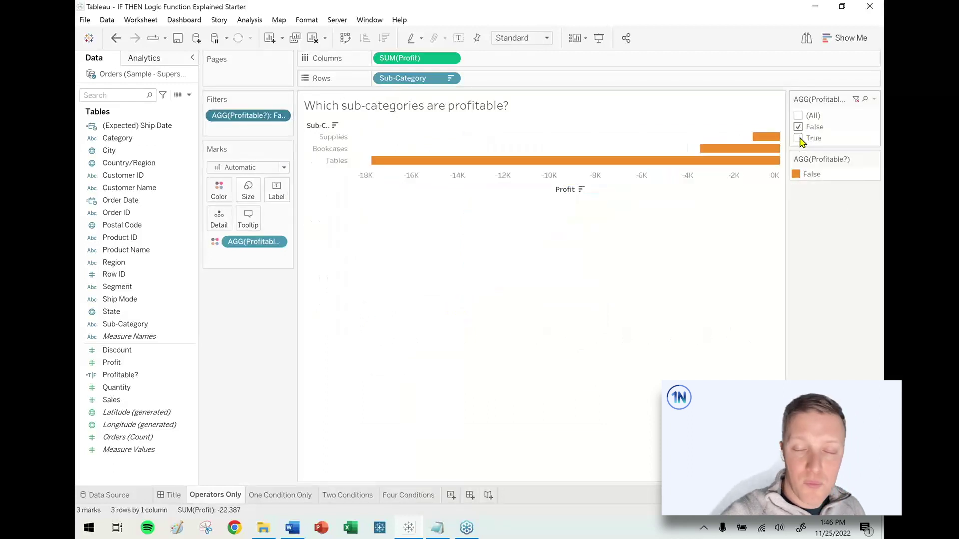
click(798, 138)
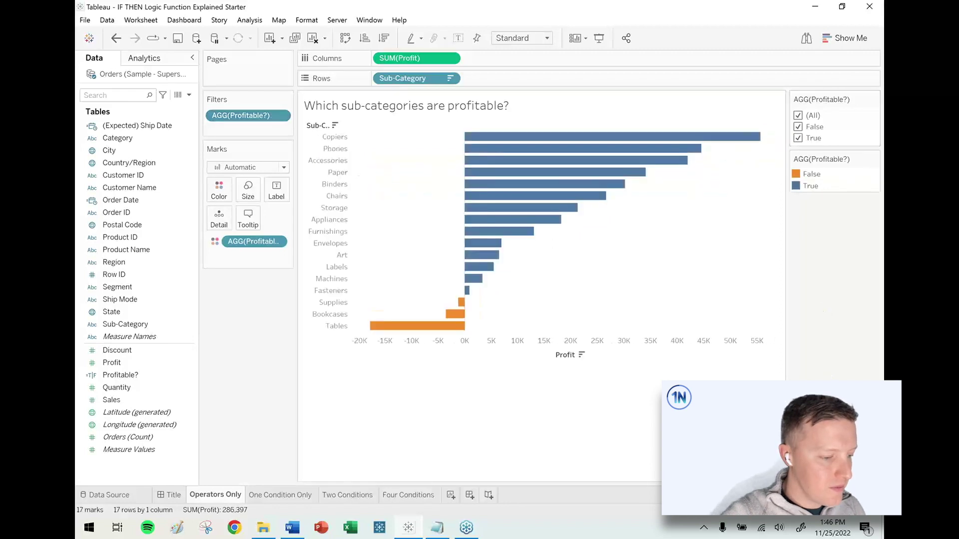
click(277, 496)
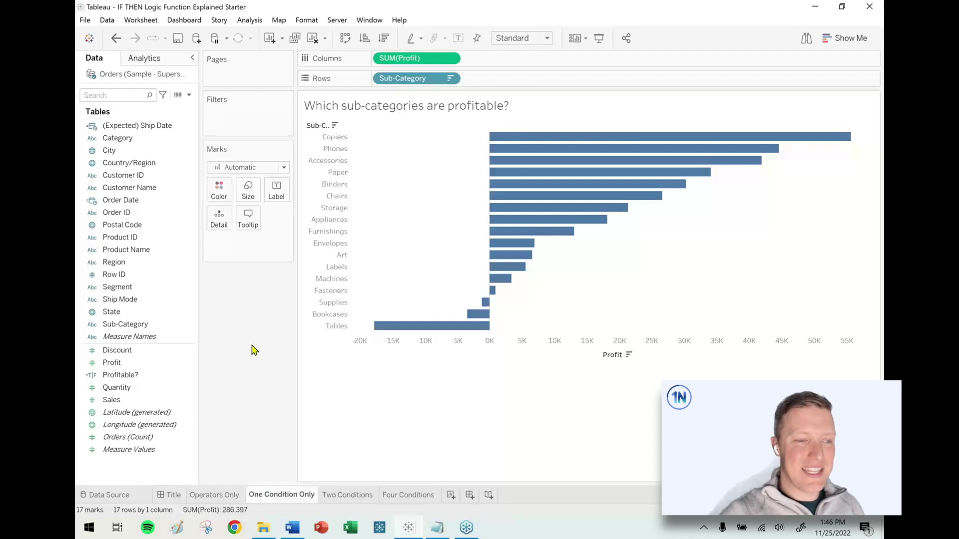
Create a calculated field from Profit named Profitable? (One Condition)
click(142, 378)
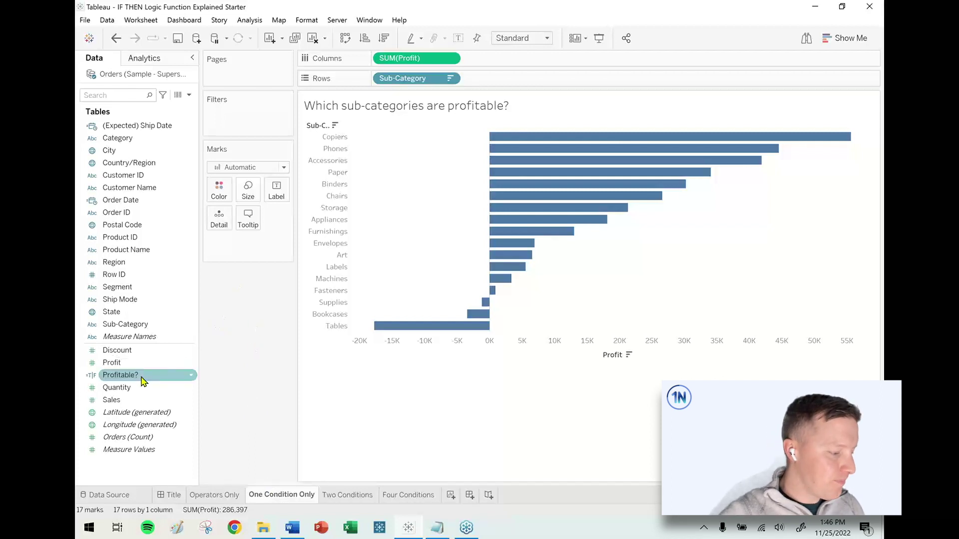
click(134, 401)
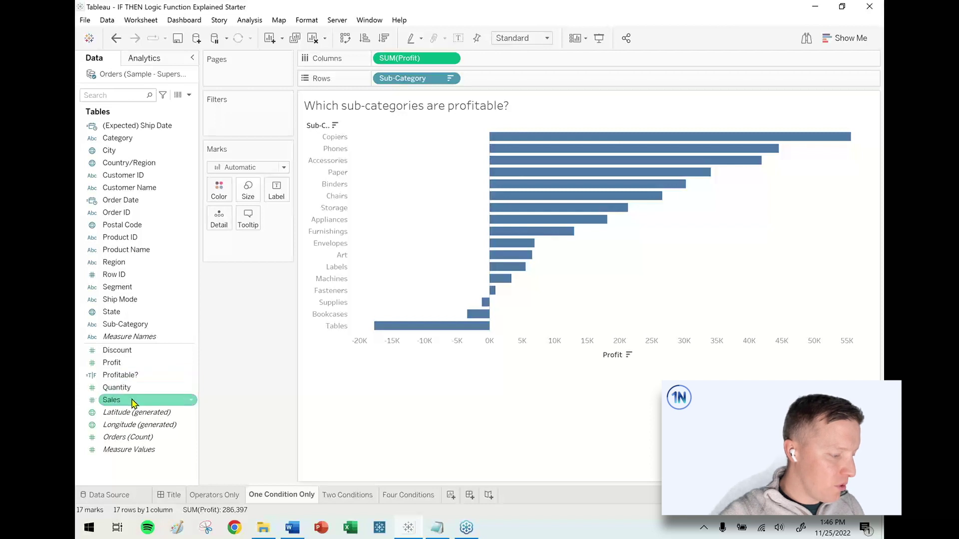
click(191, 364)
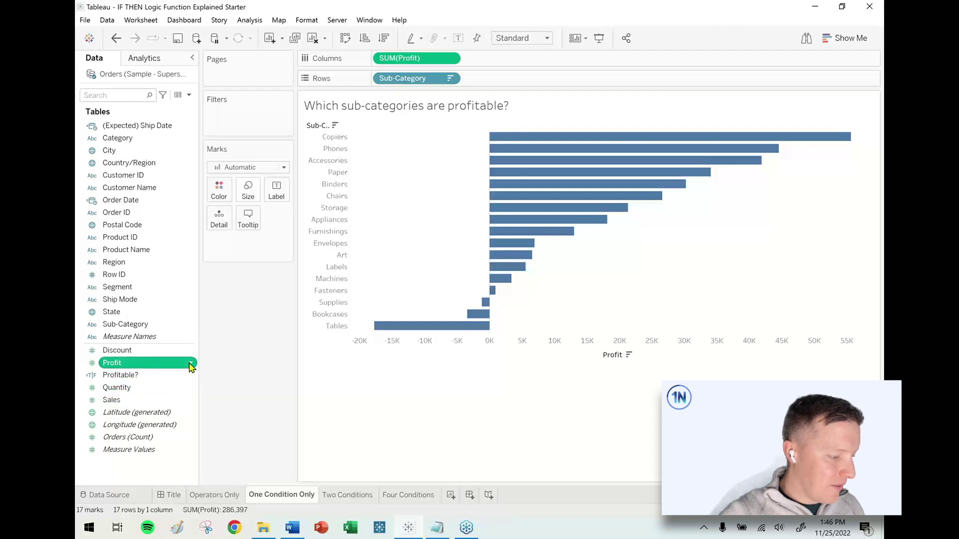
mouse_move(269, 233)
click(328, 235)
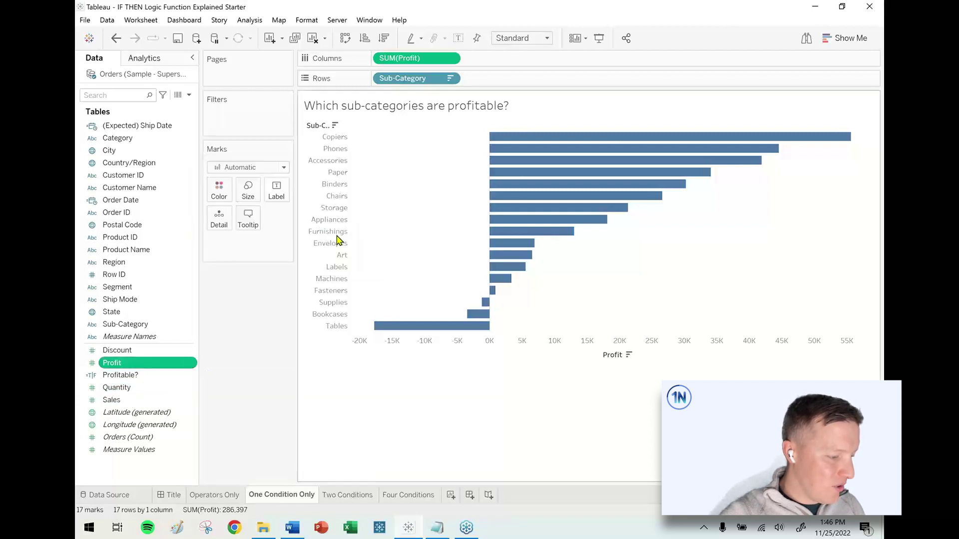
text(Profitable? (One Condition)
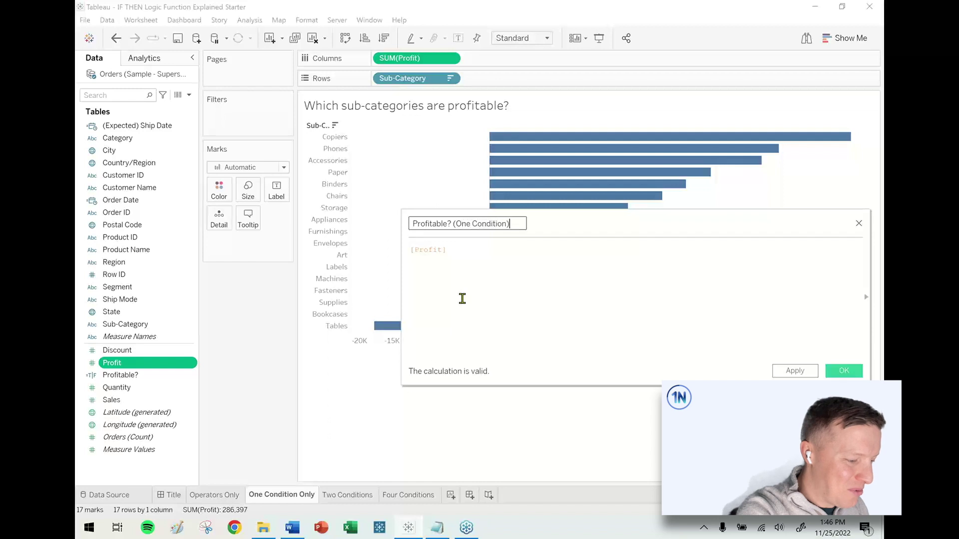
Enter the formula IF SUM([Profit]) > 0 THEN "Profitable" END and save it
scroll(488, 295, up, 1)
click(532, 267)
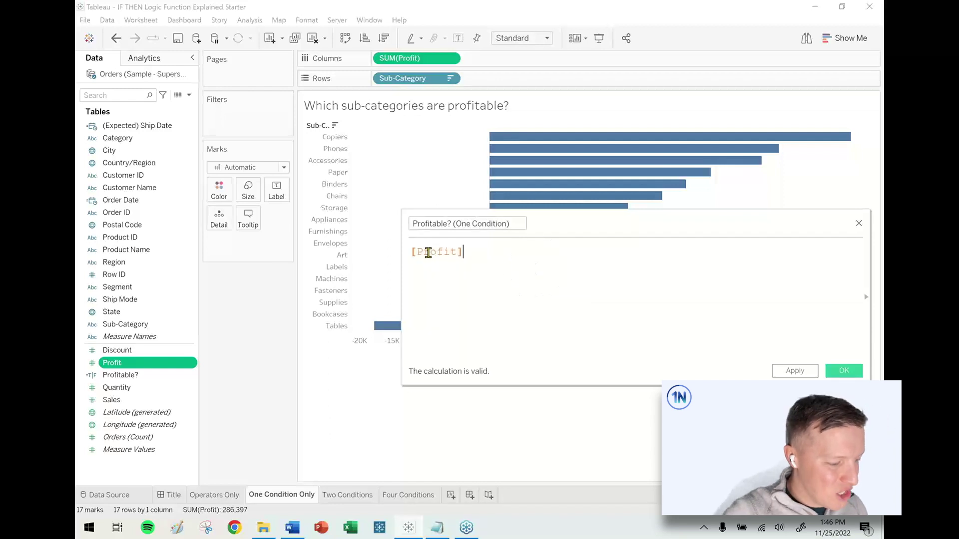
text(IF SUM()
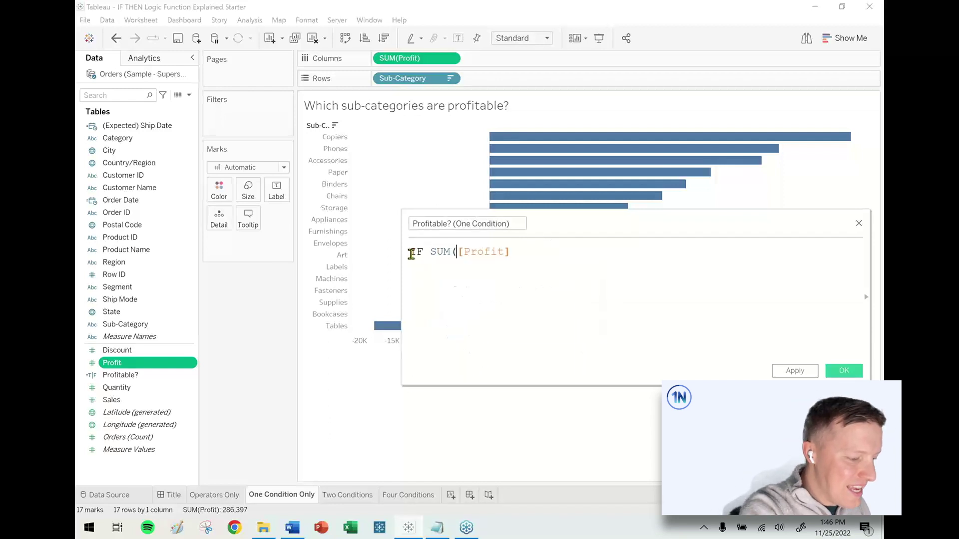
click(538, 261)
text() )
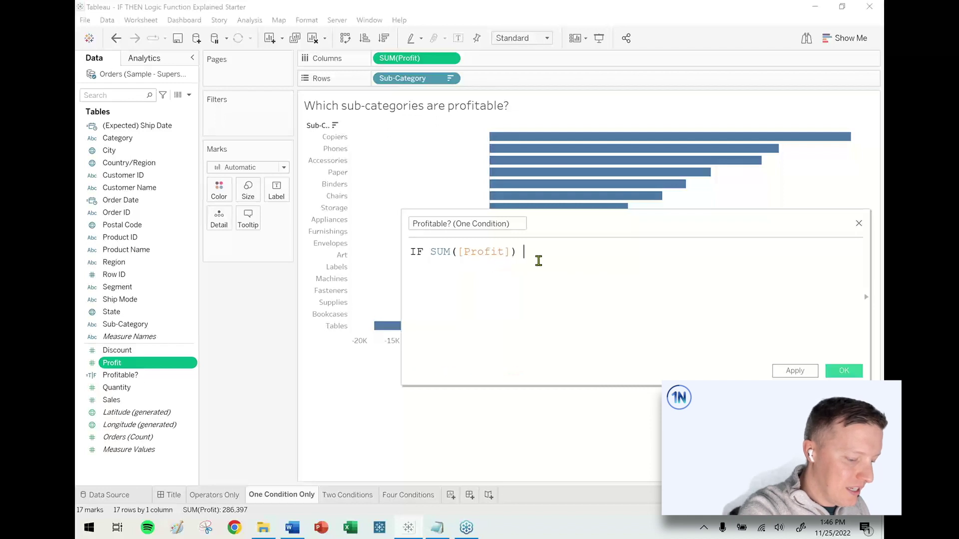
text(> 0 THEN )
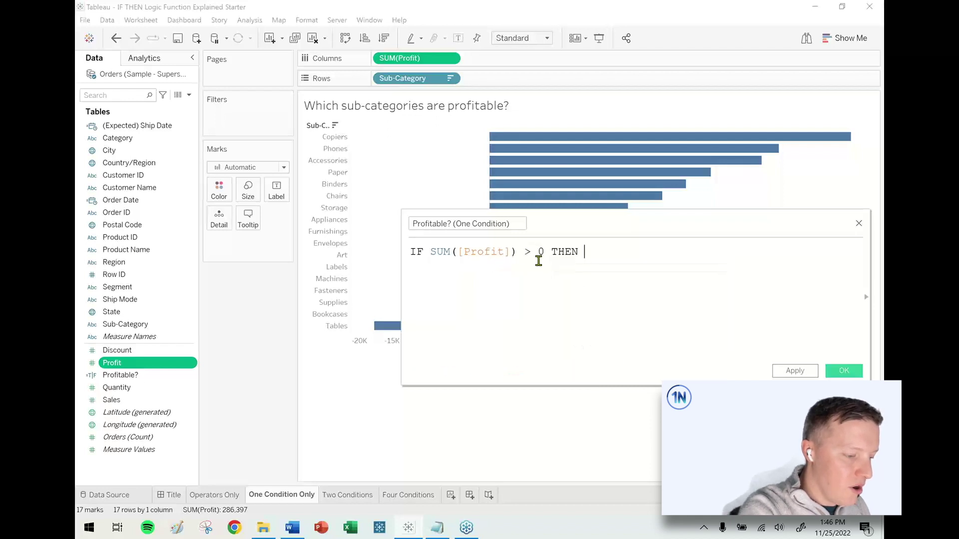
text("Profitable" END)
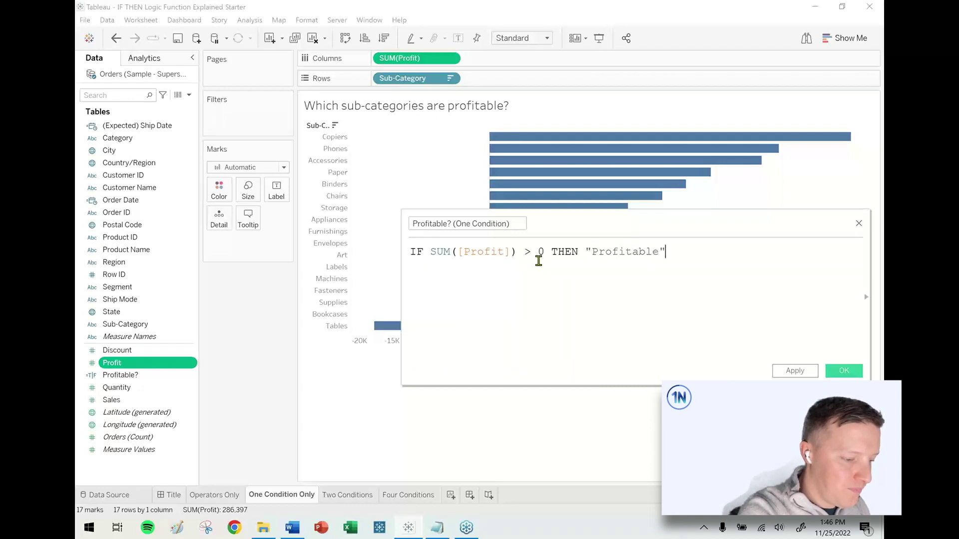
key(Escape)
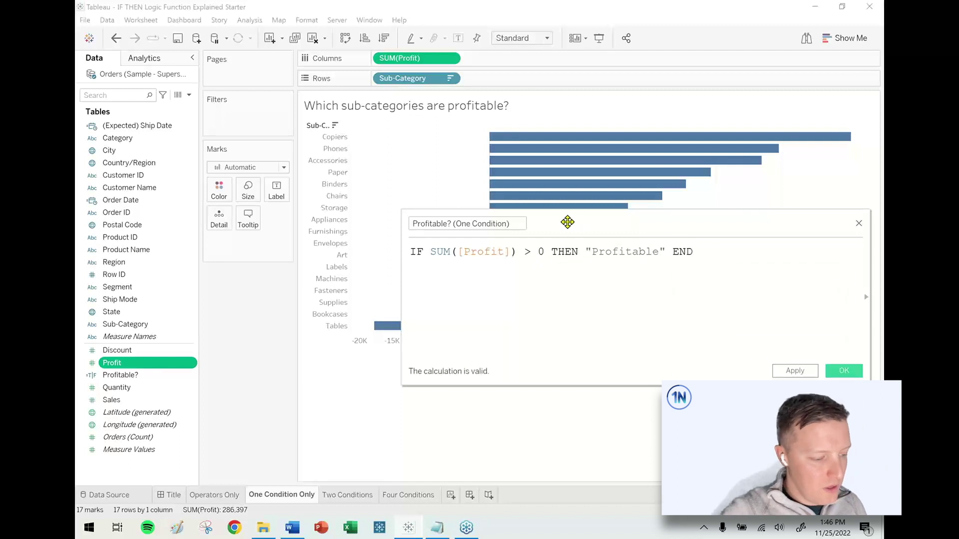
drag(574, 222, 440, 208)
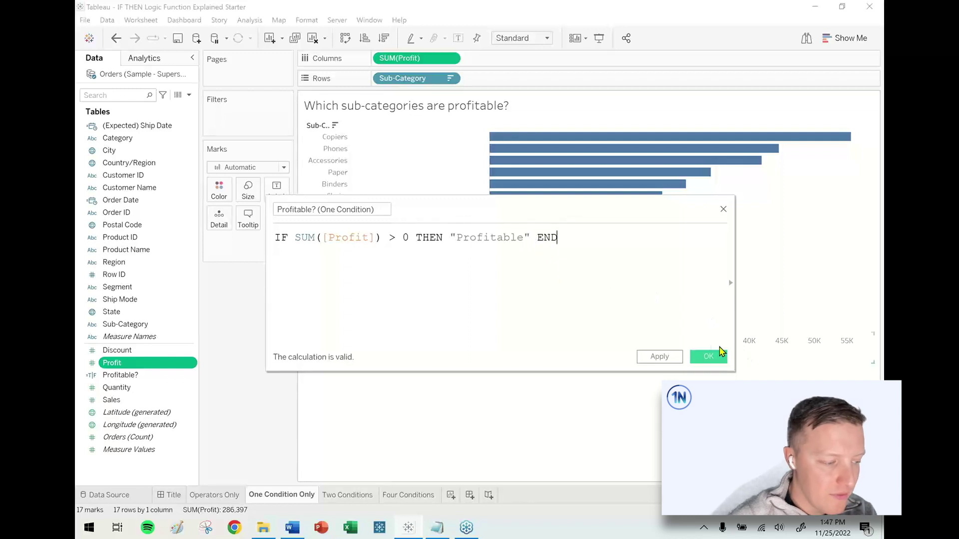
click(710, 357)
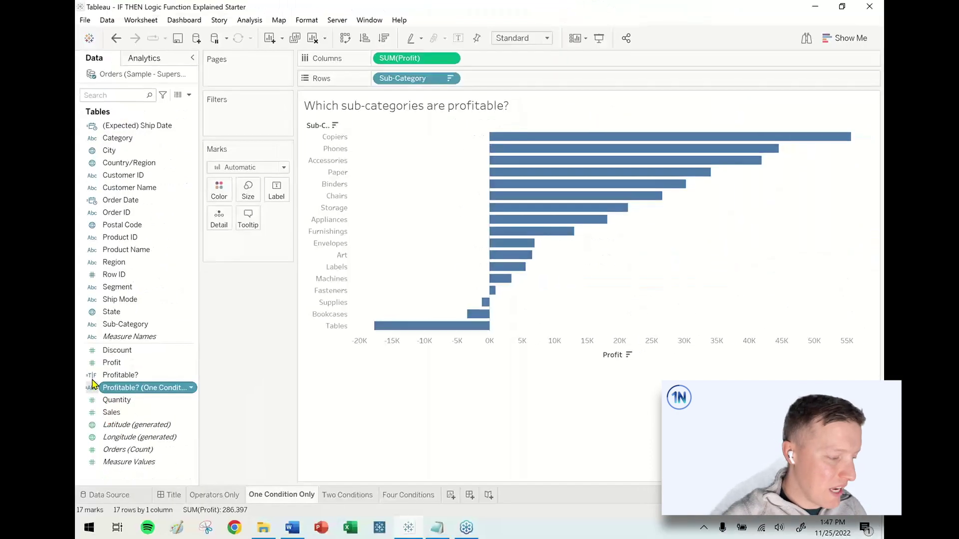
Colour the bars by Profitable? (One Condition) and check the Profitable and Null legend groups
drag(109, 391, 215, 195)
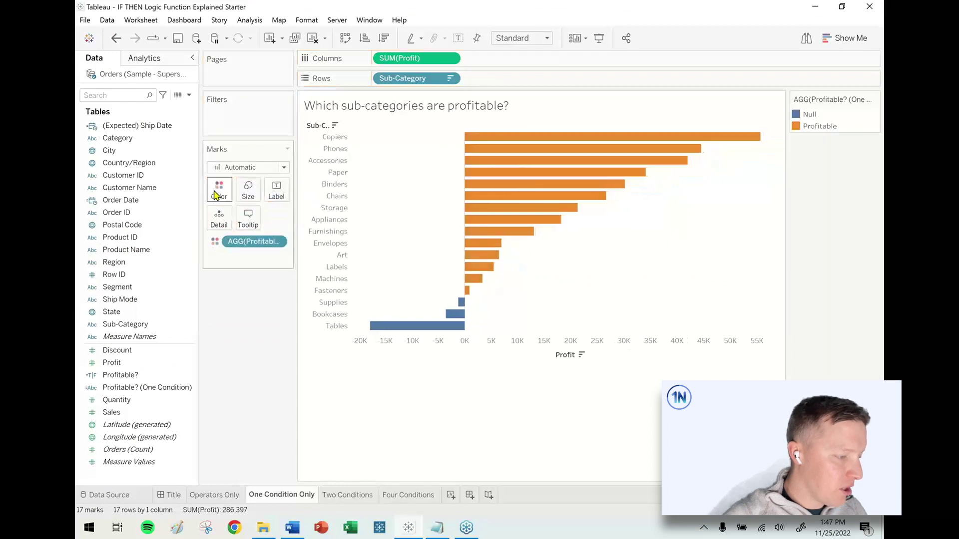
click(819, 126)
click(811, 115)
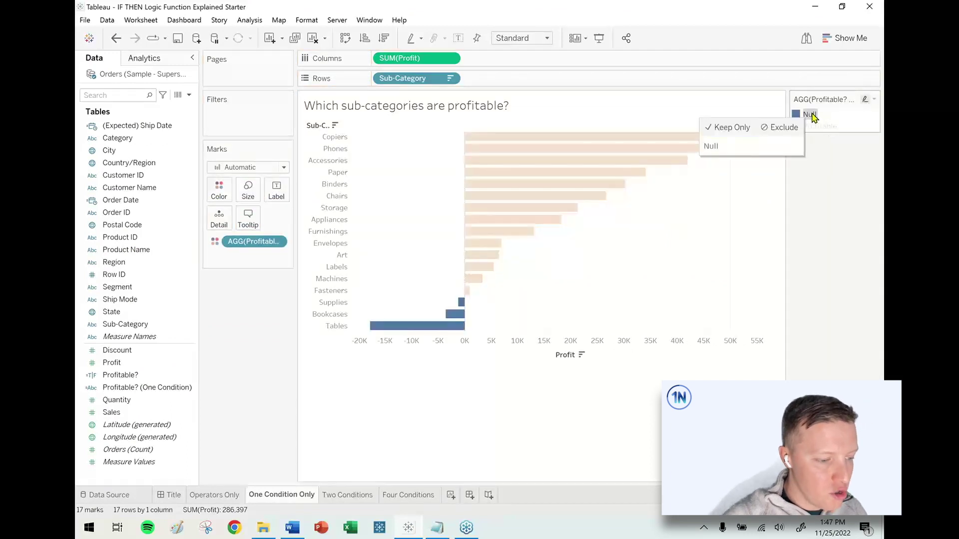
click(811, 115)
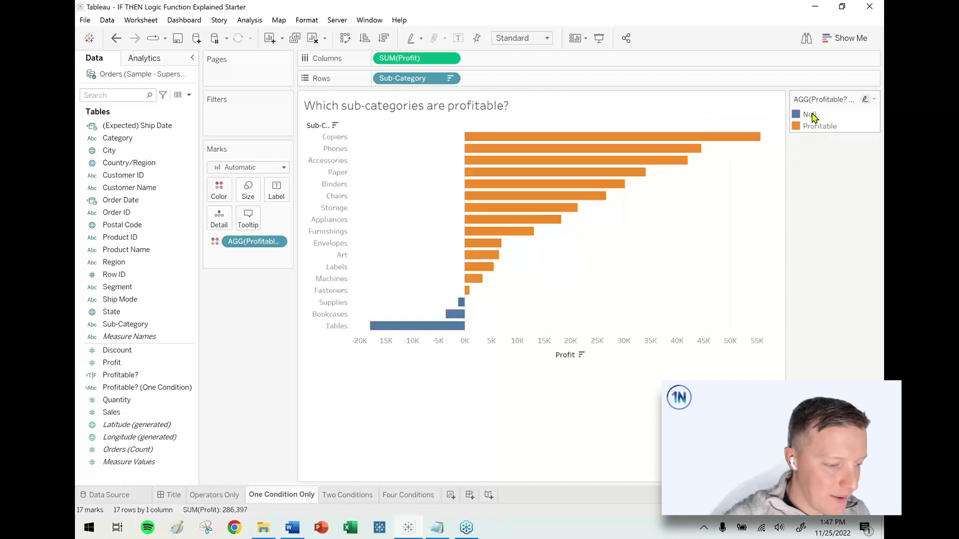
Review the Profitable? (One Condition) formula in the editor and close it unchanged
click(143, 390)
right_click(145, 396)
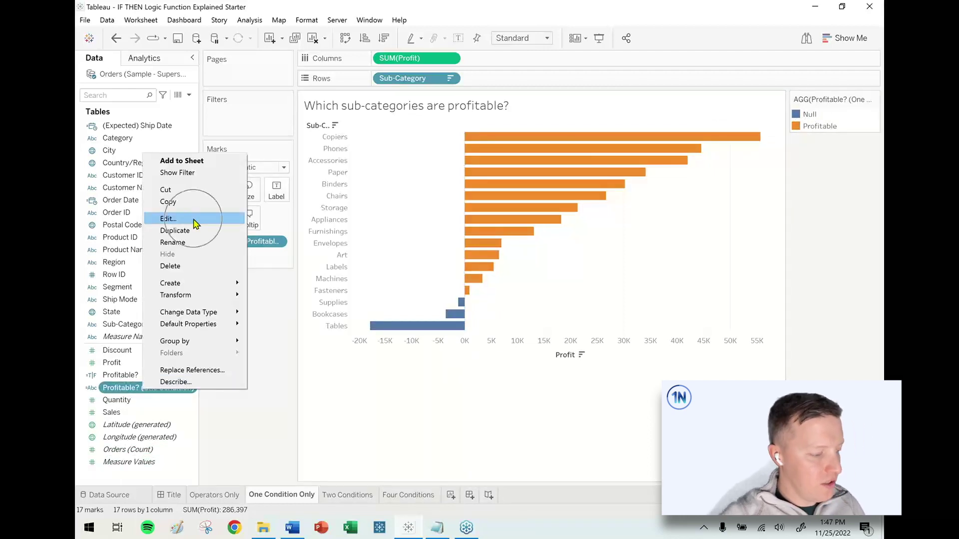
click(168, 218)
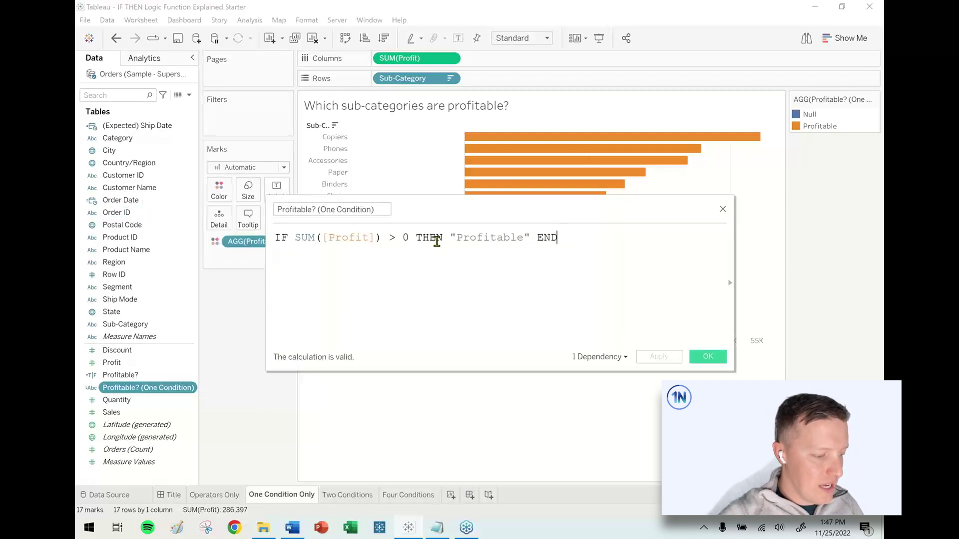
drag(482, 207, 509, 154)
click(706, 295)
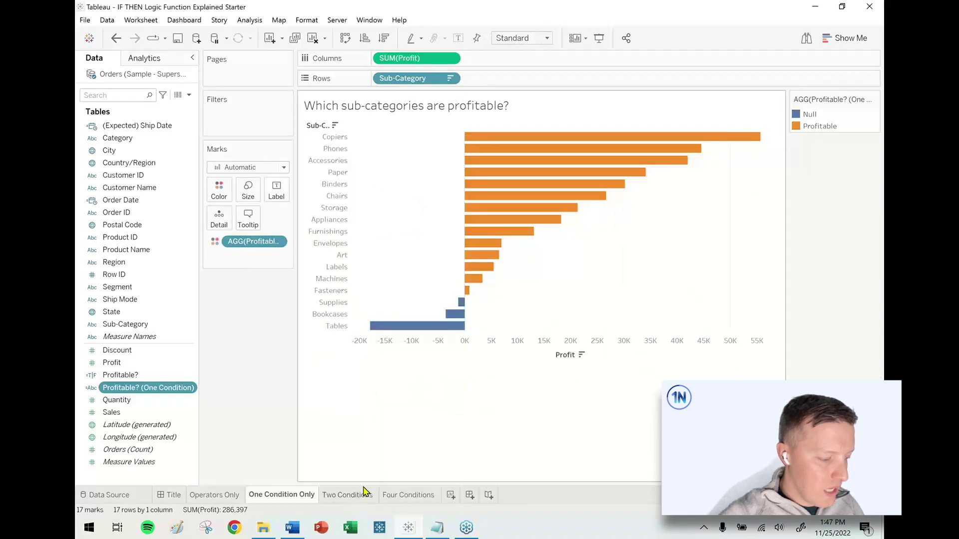
On the Two Conditions sheet, create a calculated field from Profit named Profitable? (Two Conditions)
click(362, 493)
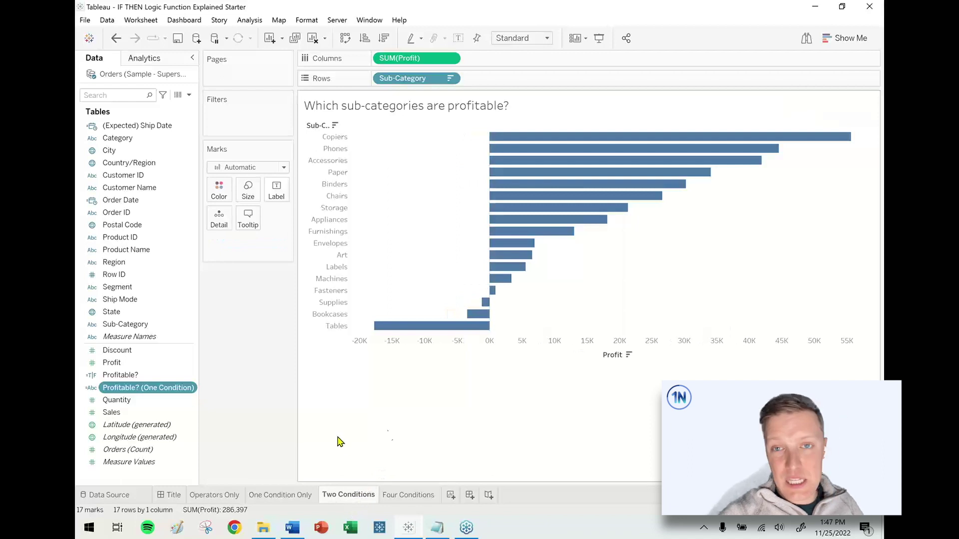
click(142, 364)
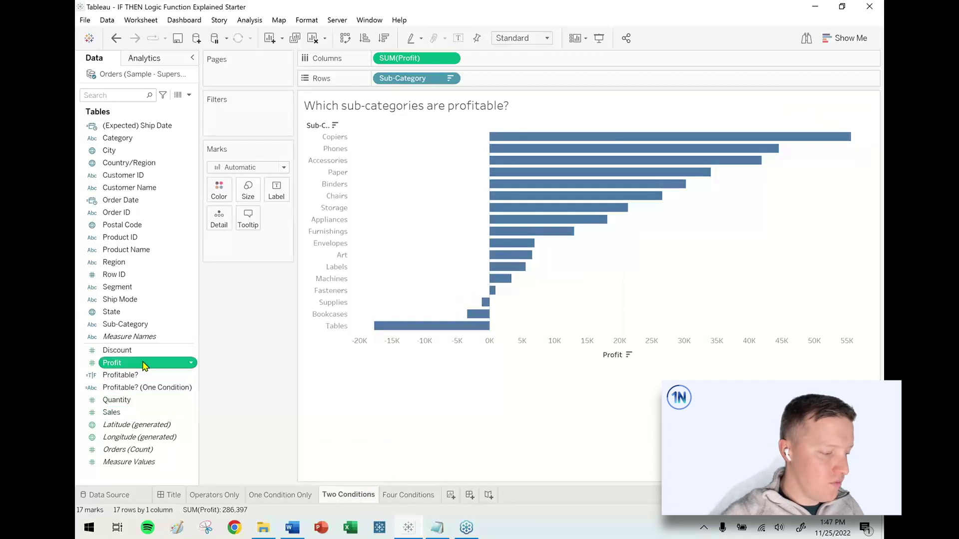
click(192, 364)
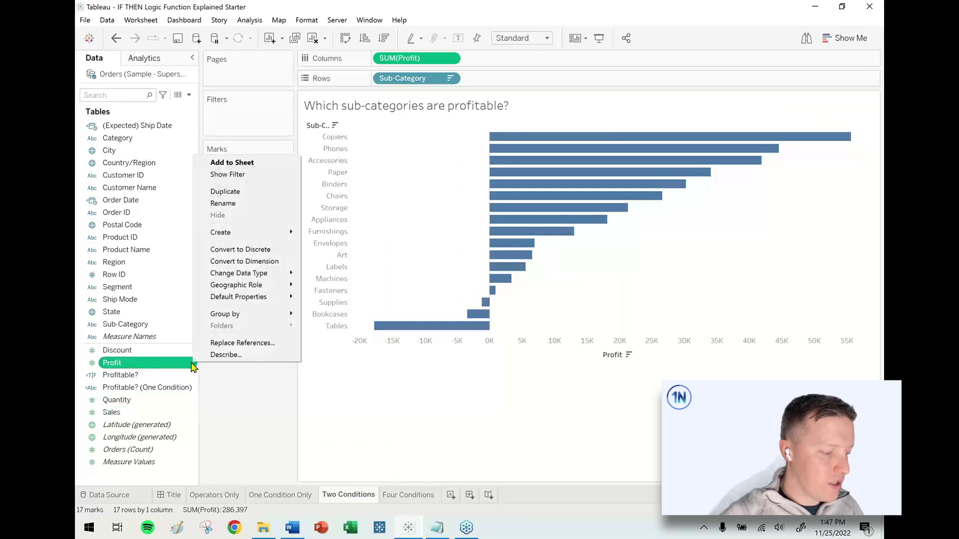
click(320, 234)
text(Profi)
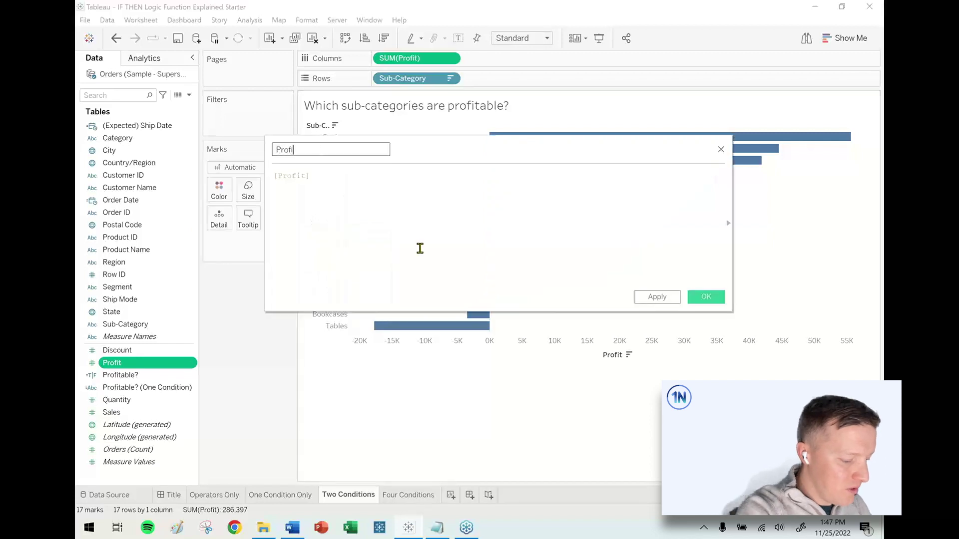
text(table? (Two CO)
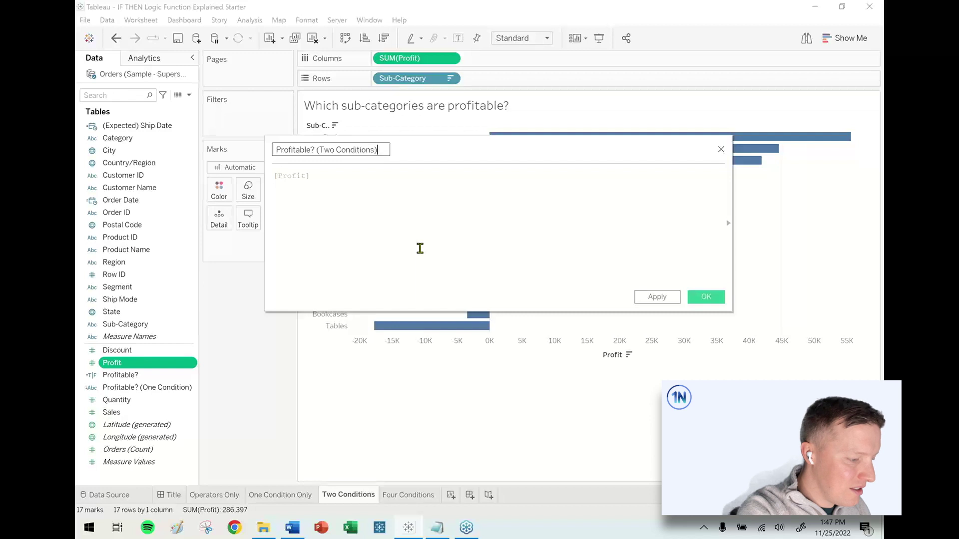
text(nditions))
click(420, 248)
Write the formula IF SUM([Profit]) > 0 THEN "Profitable" ELSE "Unprofitable" END
scroll(295, 191, up, 2)
click(277, 180)
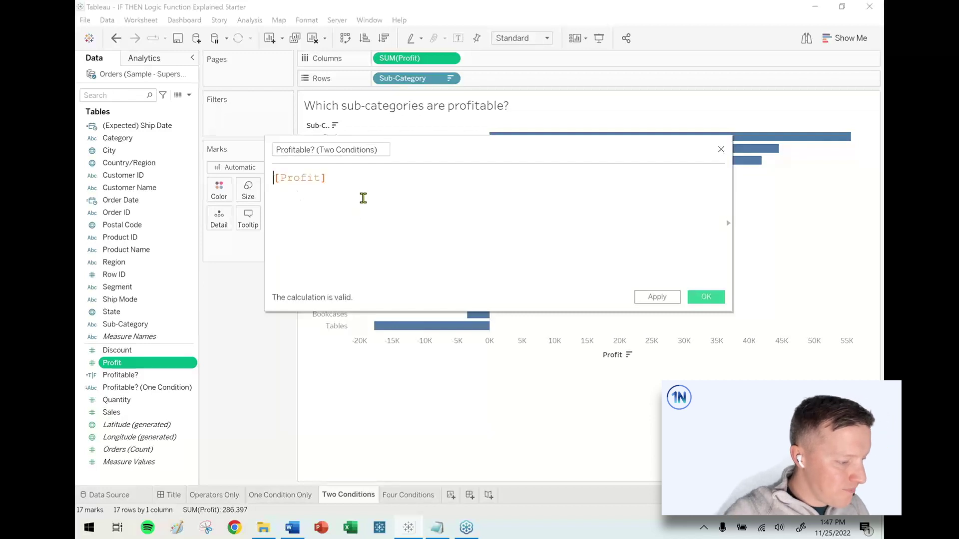
text(IF SUM([Profit])
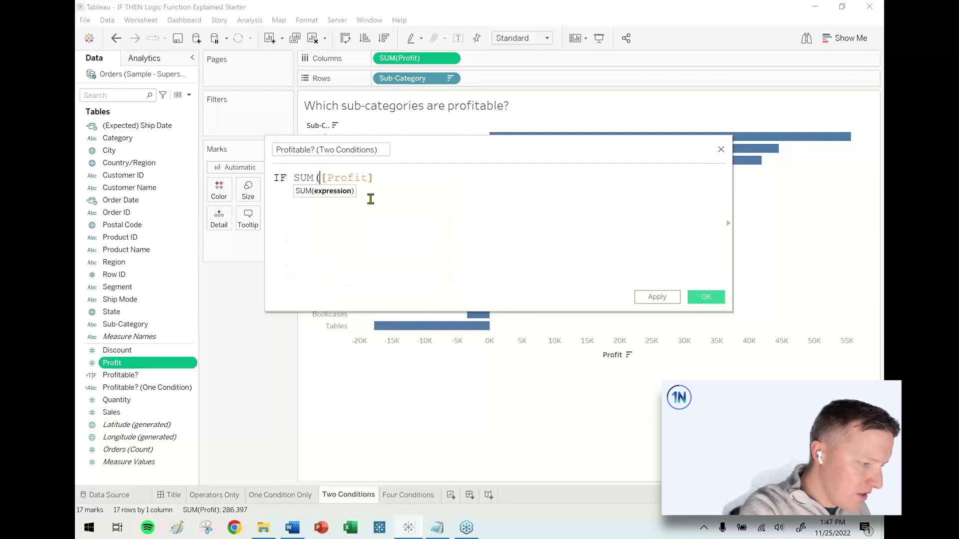
text() )
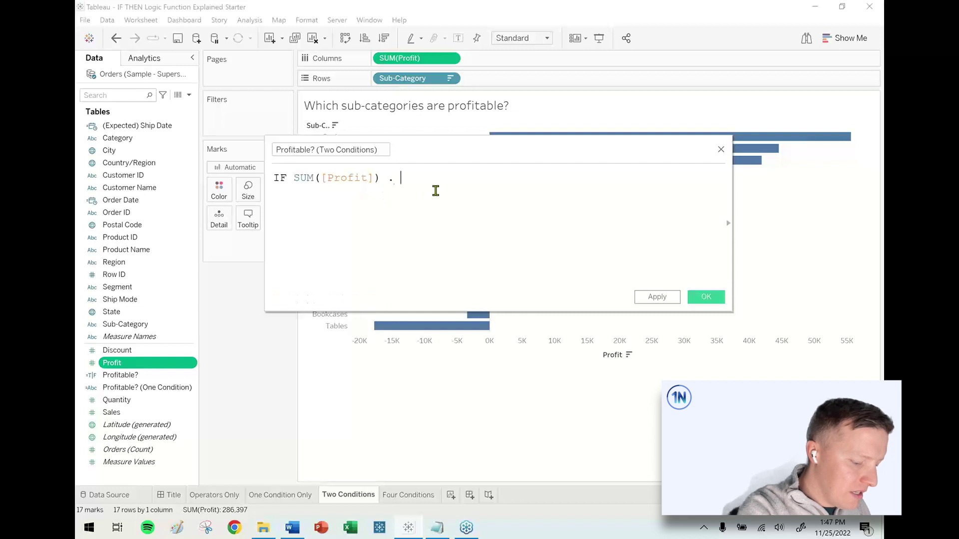
text(> )
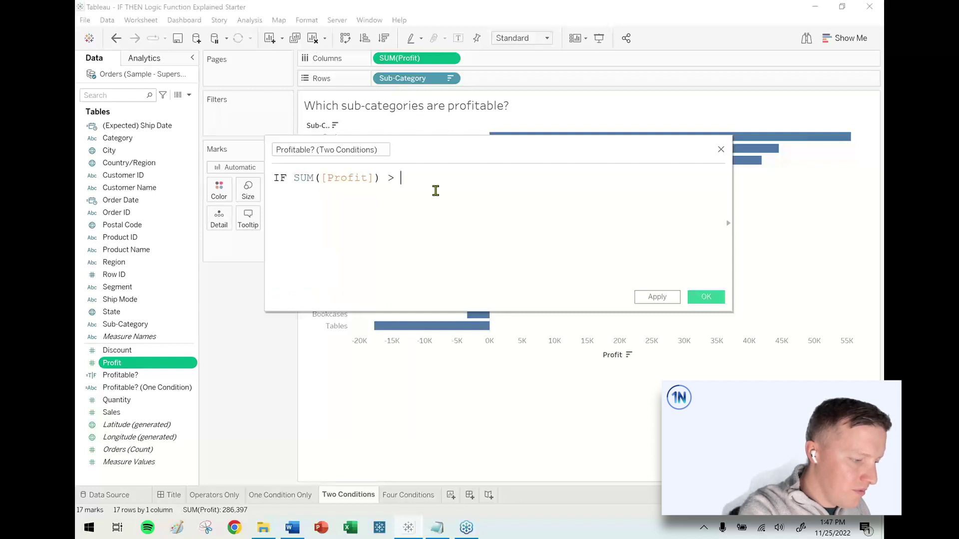
text(0 THEN "Profitable")
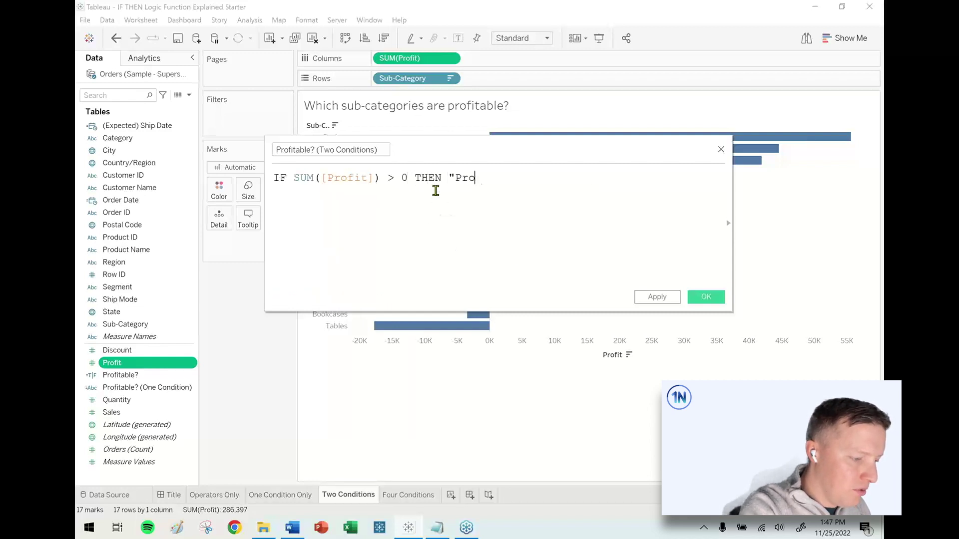
key(Return)
text(ELSE "U)
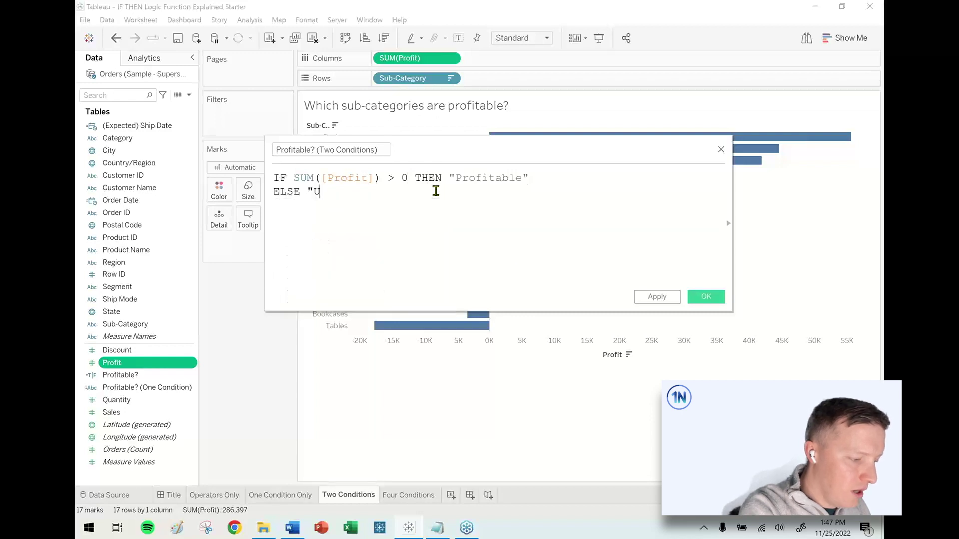
text(nprofitable")
key(Return)
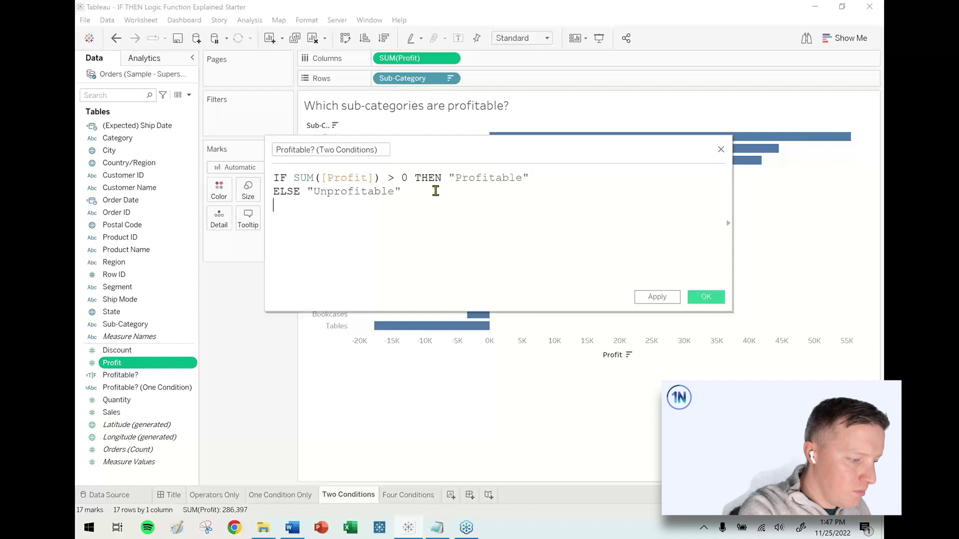
text(END)
key(Escape)
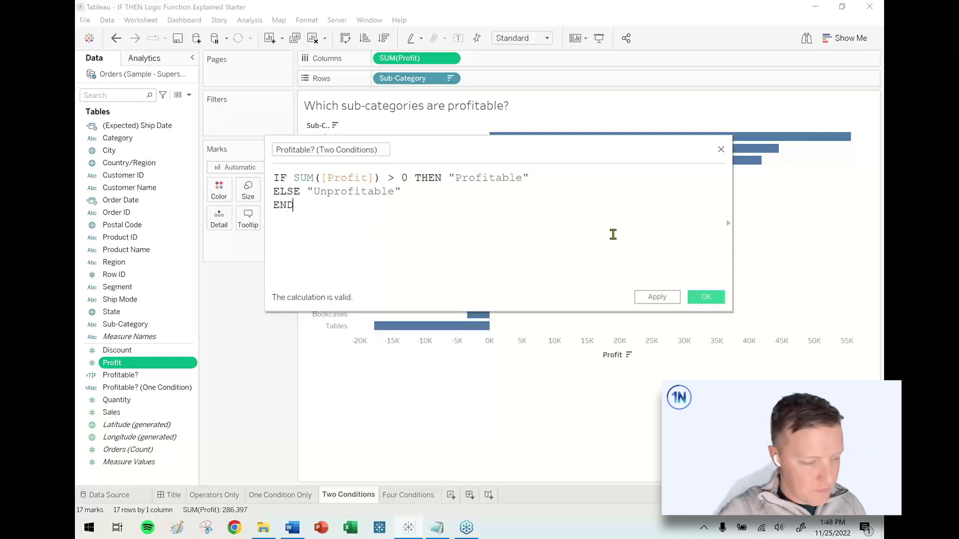
click(711, 300)
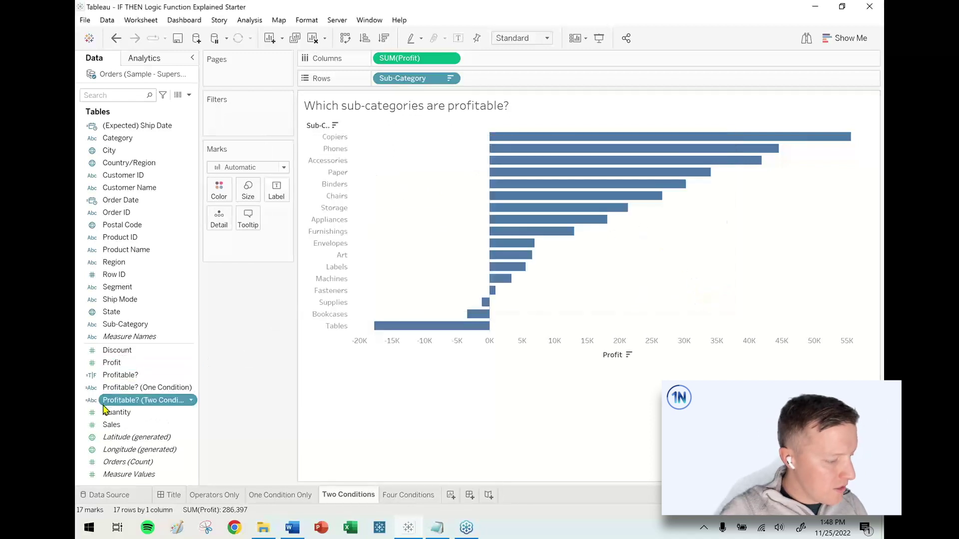
Colour the bars by Profitable? (Two Conditions) and highlight the Profitable and Unprofitable groups
drag(125, 402, 224, 195)
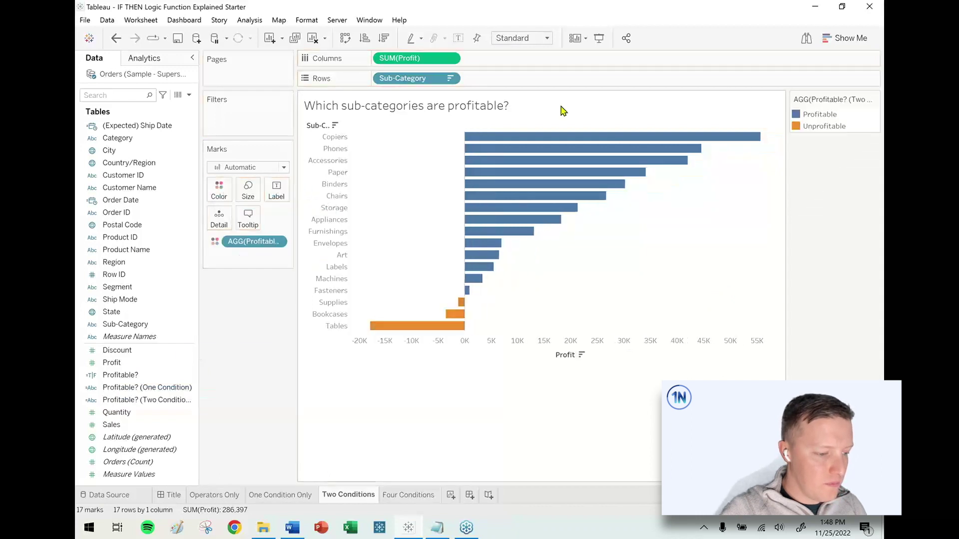
click(822, 128)
click(825, 115)
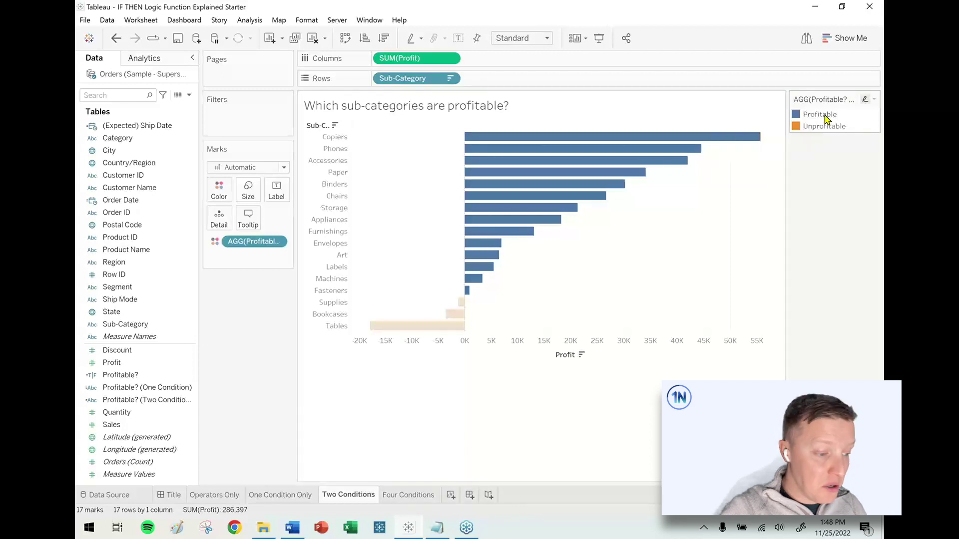
click(828, 127)
click(827, 128)
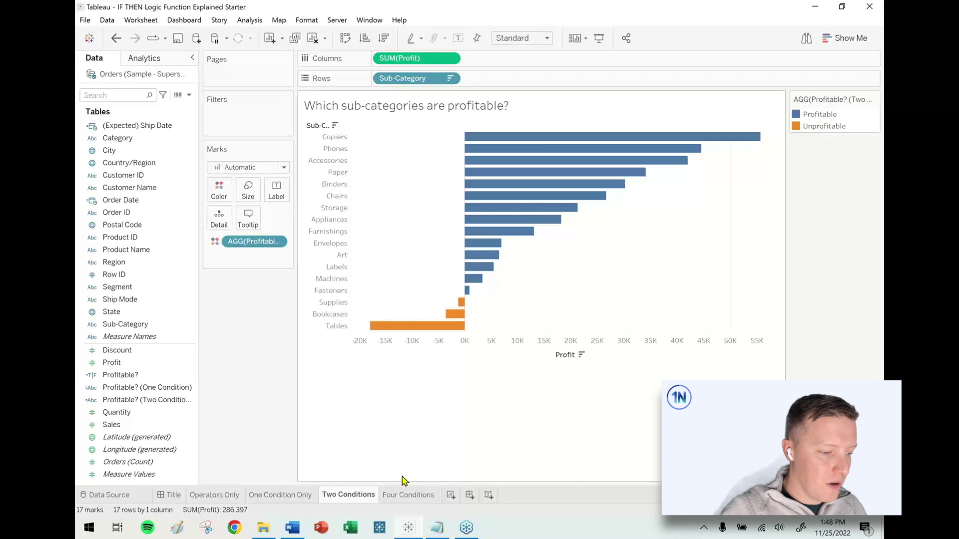
Compare the chart against the Operators Only sheet, then return to Two Conditions
click(227, 496)
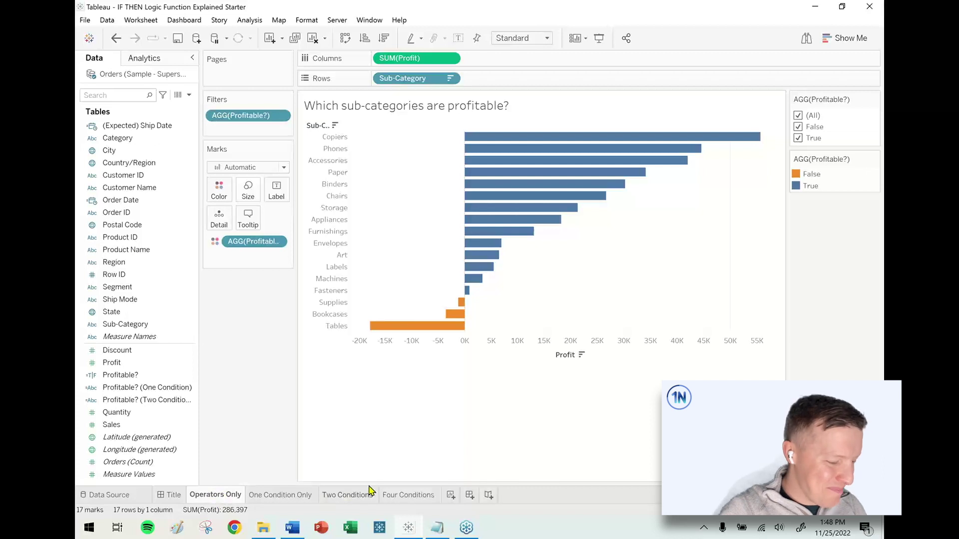
drag(778, 143, 883, 200)
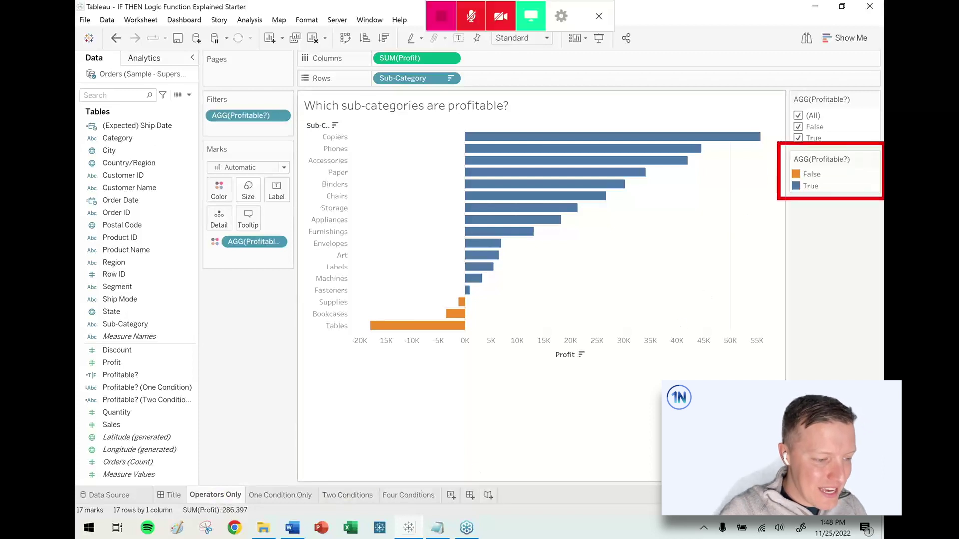
click(333, 496)
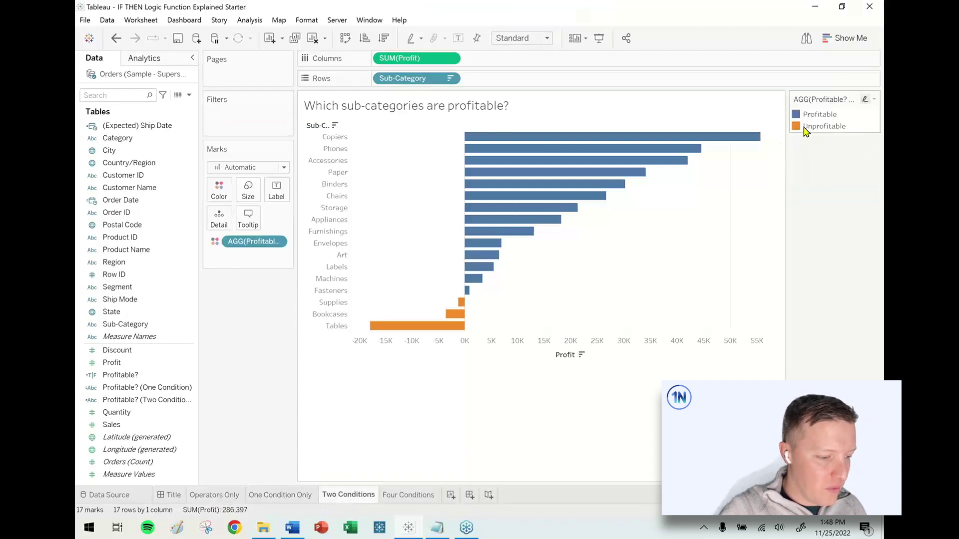
drag(782, 87, 883, 141)
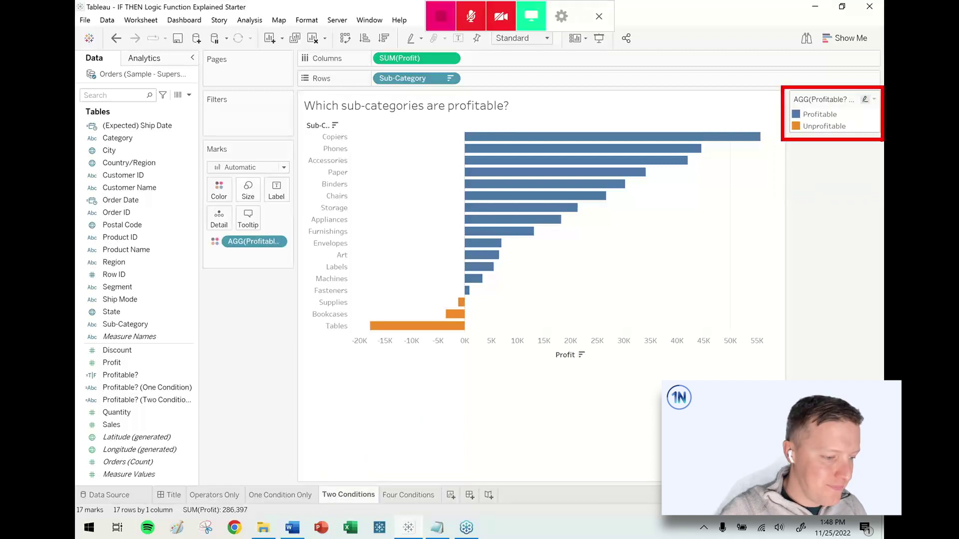
On the Four Conditions sheet, create a calculated field from Profit named Profit Levels
click(409, 495)
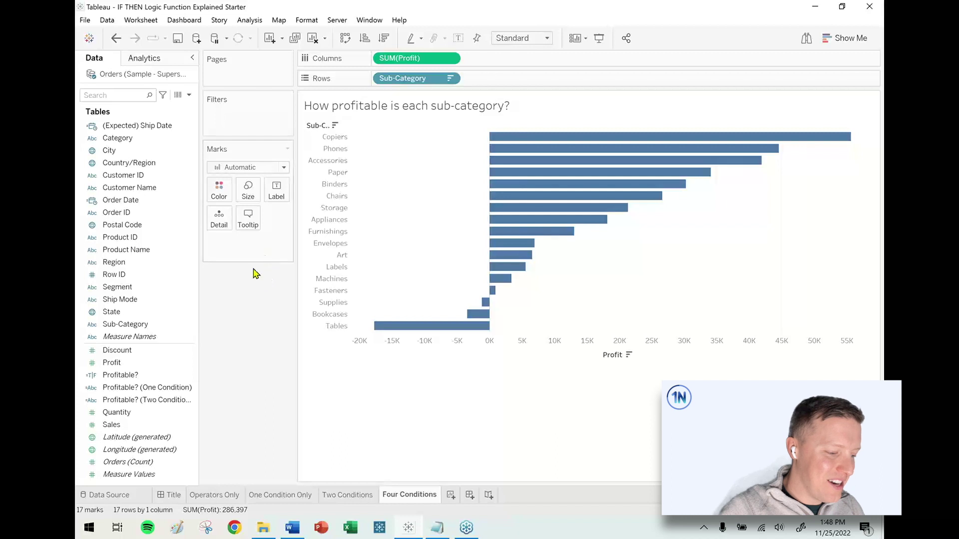
click(192, 364)
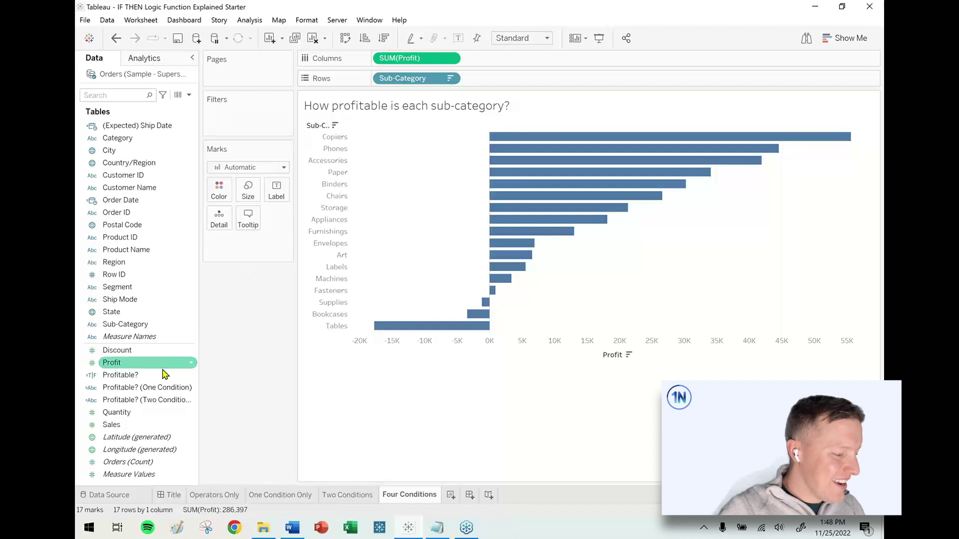
right_click(192, 366)
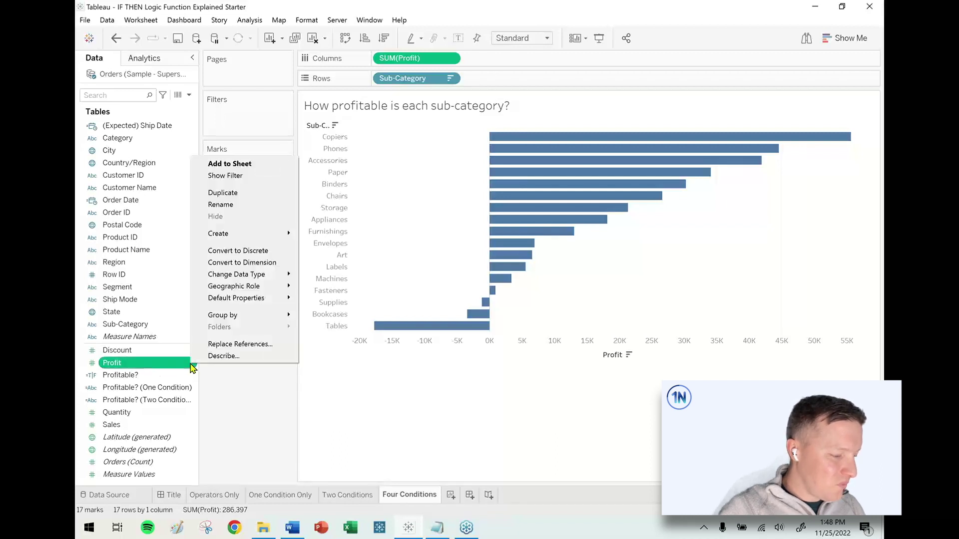
click(323, 239)
text(Profi)
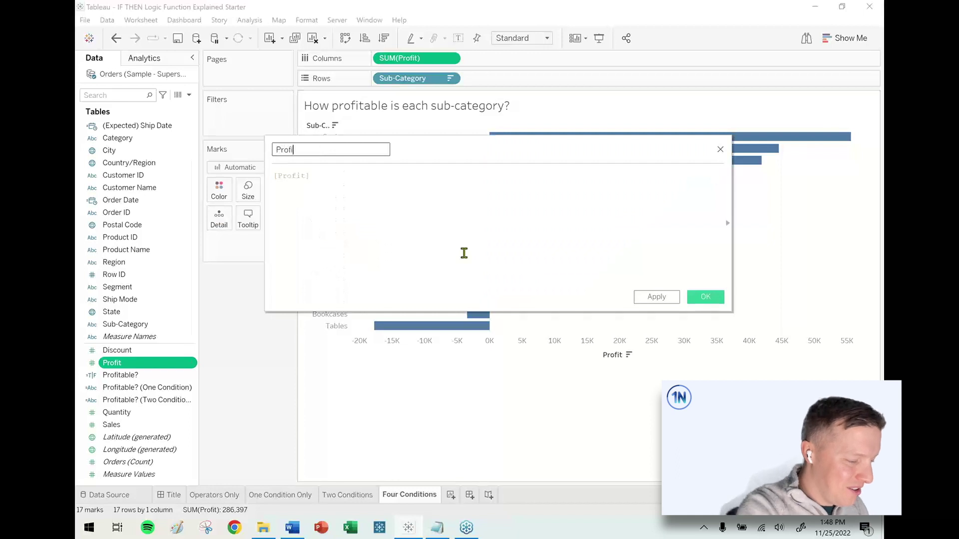
text(t Levels)
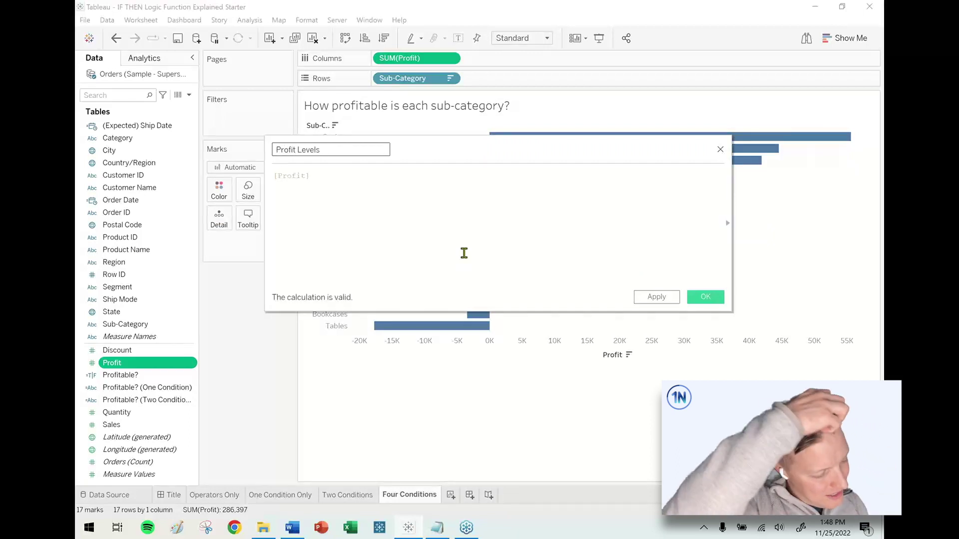
click(462, 254)
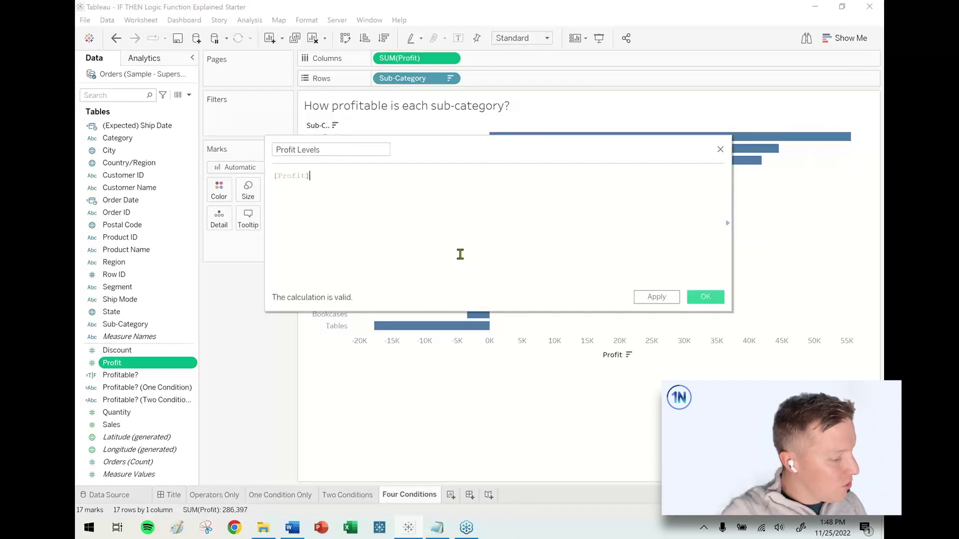
Write the first conditions: SUM([Profit]) >= 25000 is "Highly Profitable", above 0 is "Profitable"
click(276, 180)
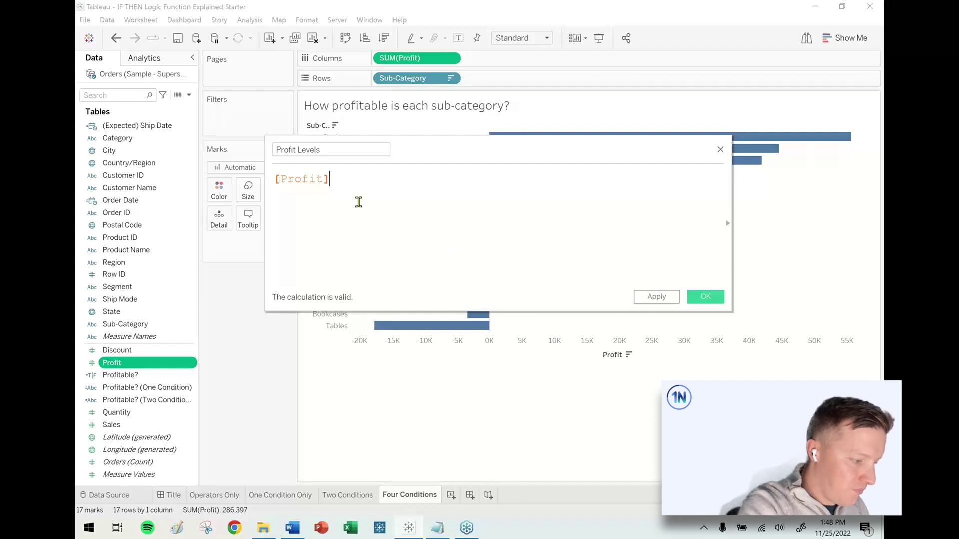
text(IF SUM()
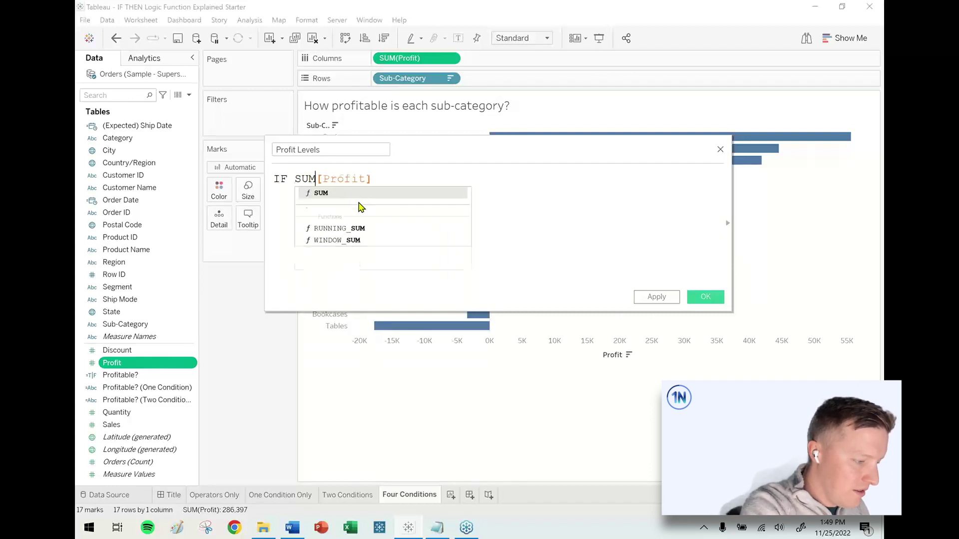
key(End)
text())
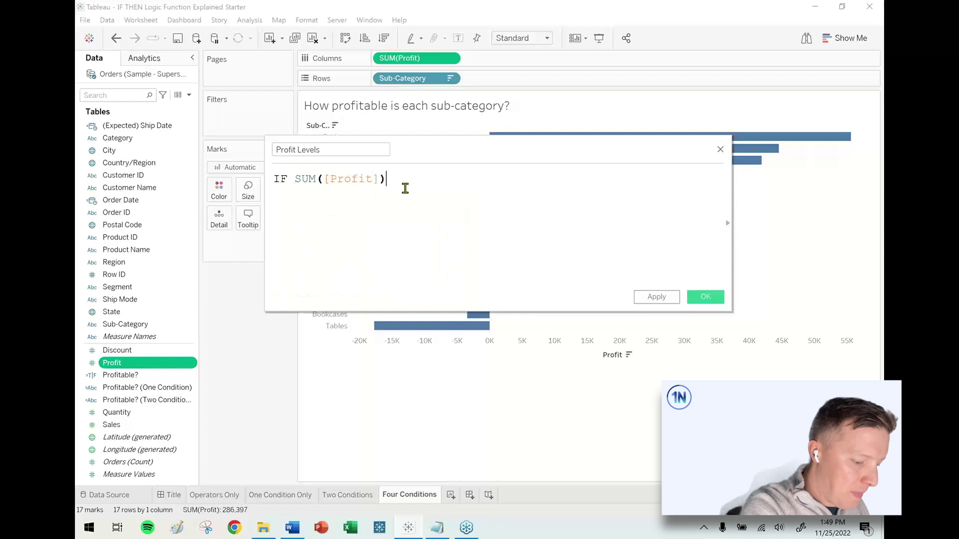
text( >= 250)
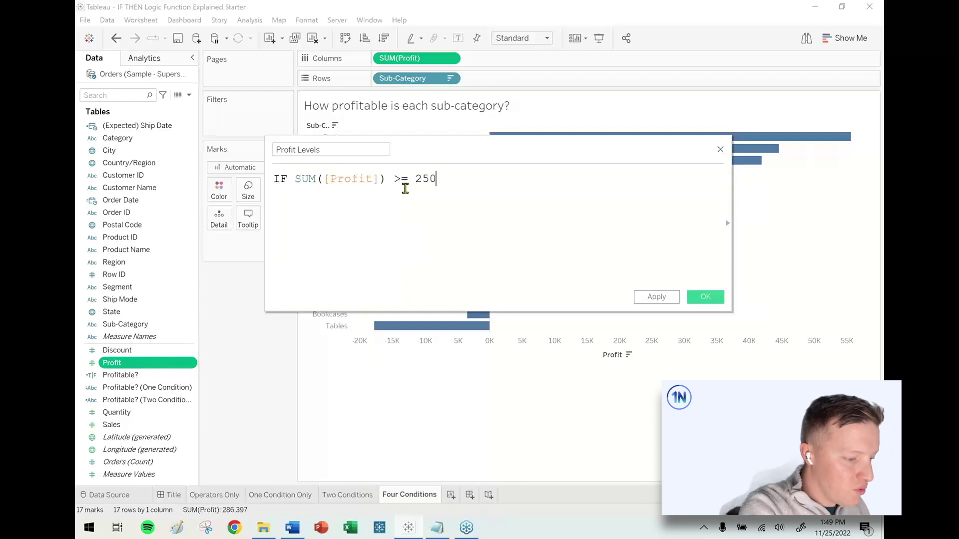
text(00 THEN )
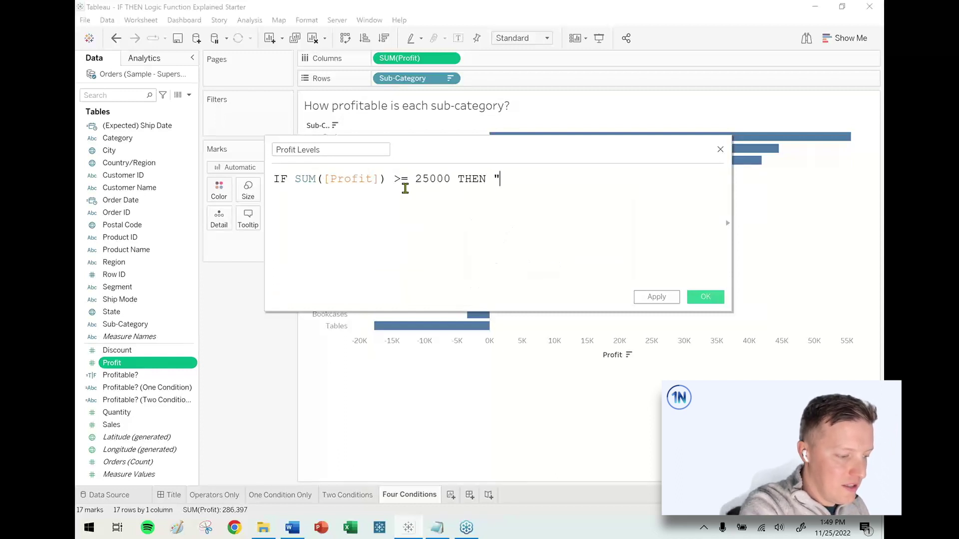
text("Highlight)
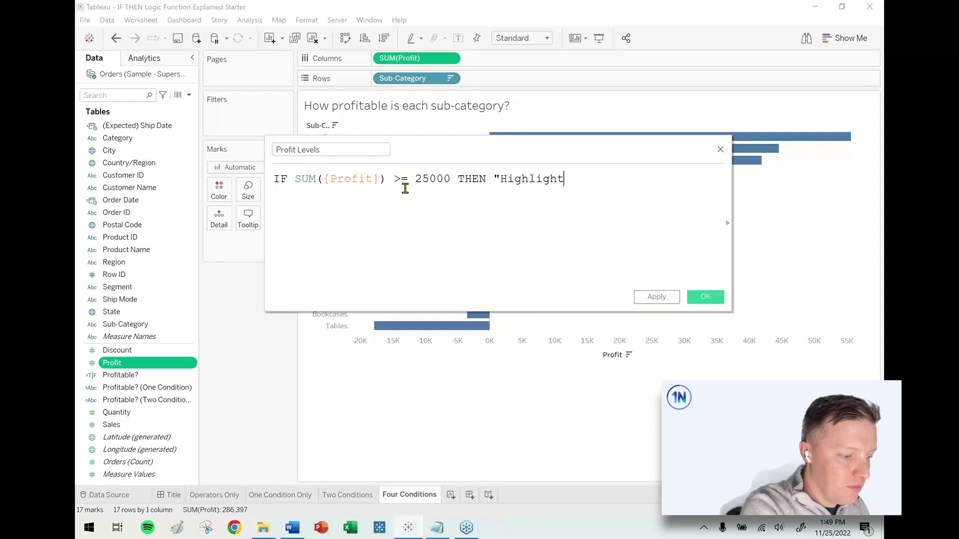
key(BackSpace)
key(BackSpace)
key(BackSpace)
text(y Profitable")
key(Return)
text(ELSEI)
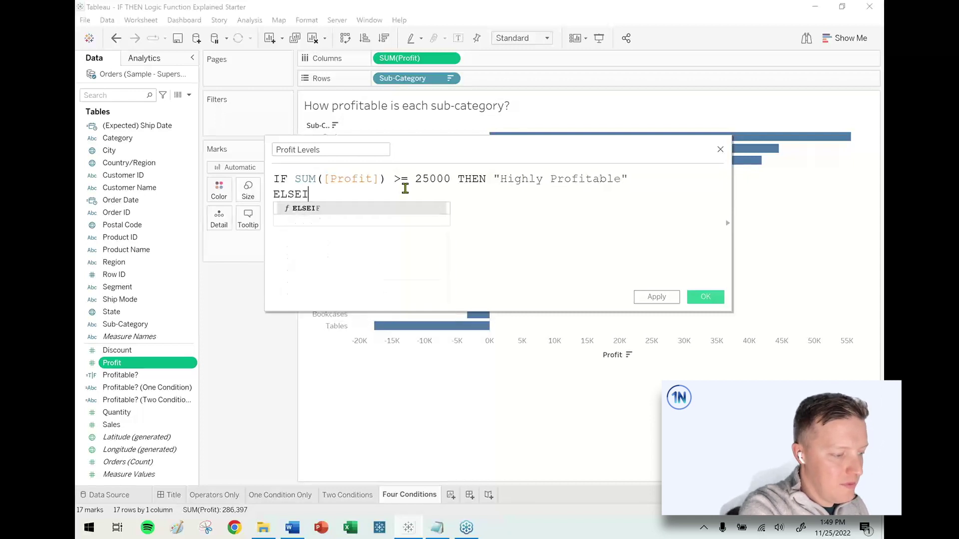
text(F )
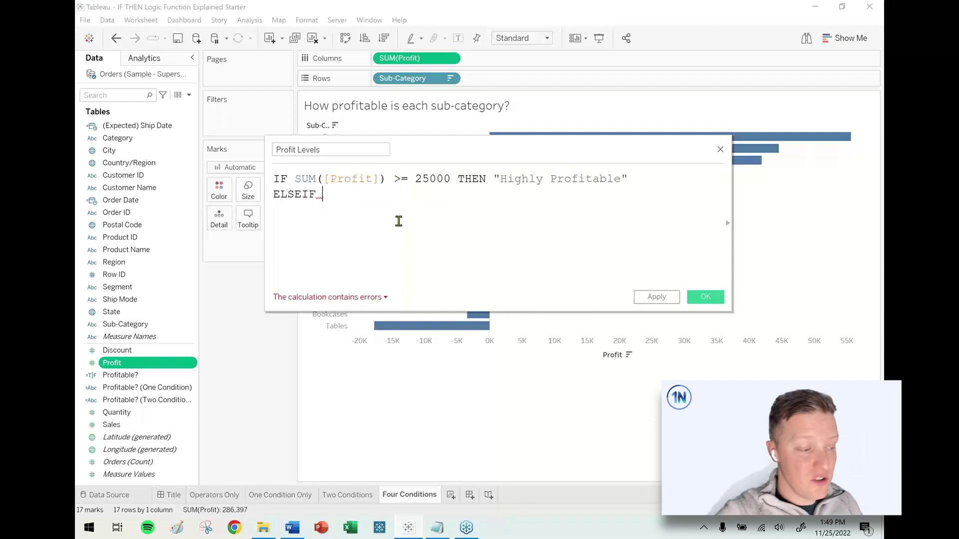
text(SUM(prof)
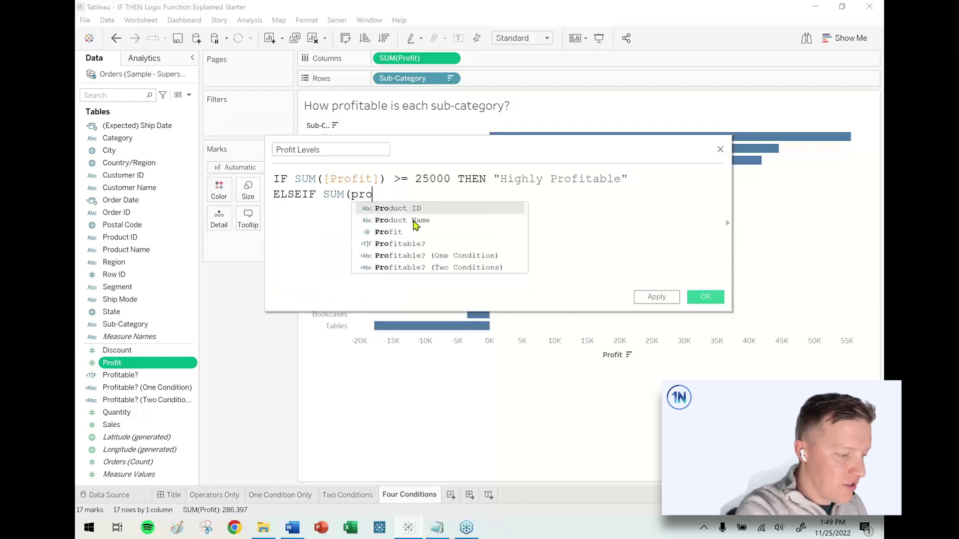
key(Return)
text())
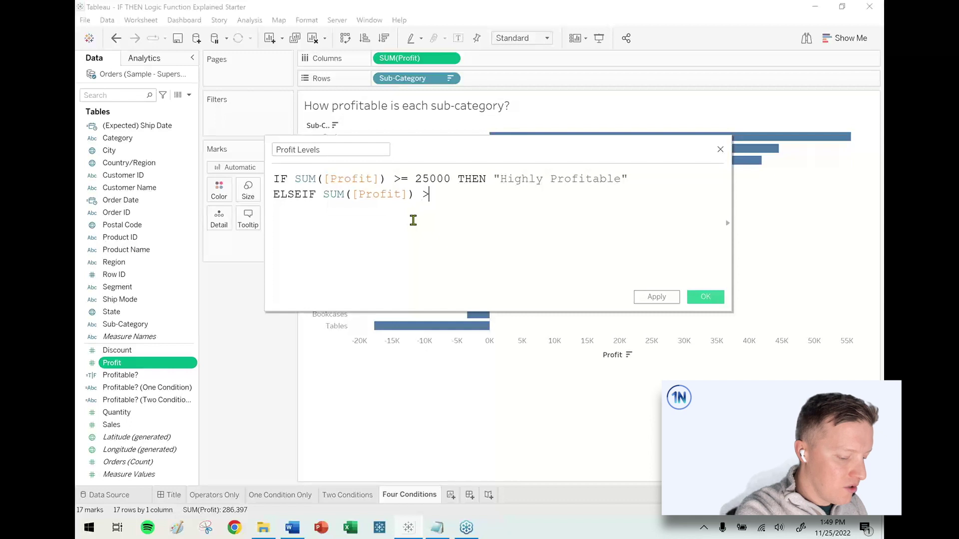
text( > 0 THEN)
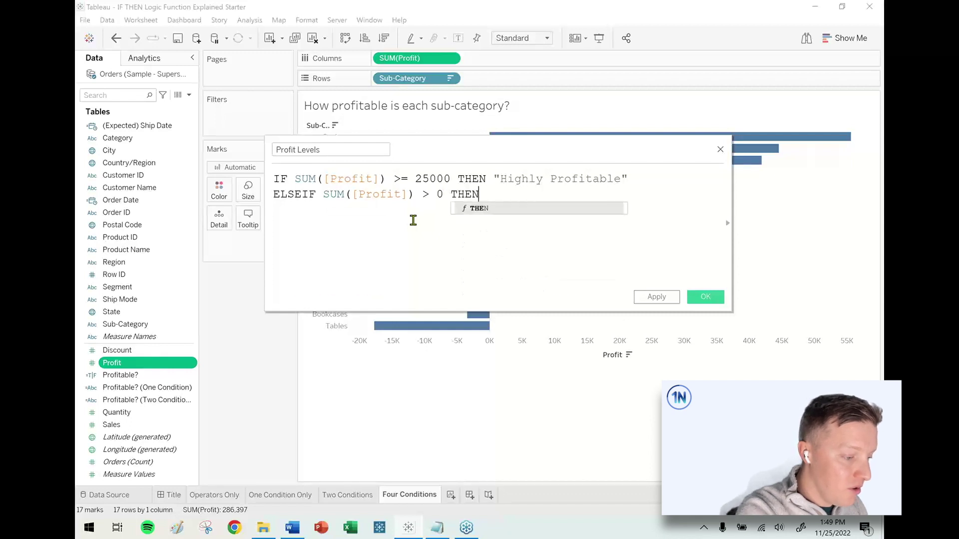
text( :Profitable")
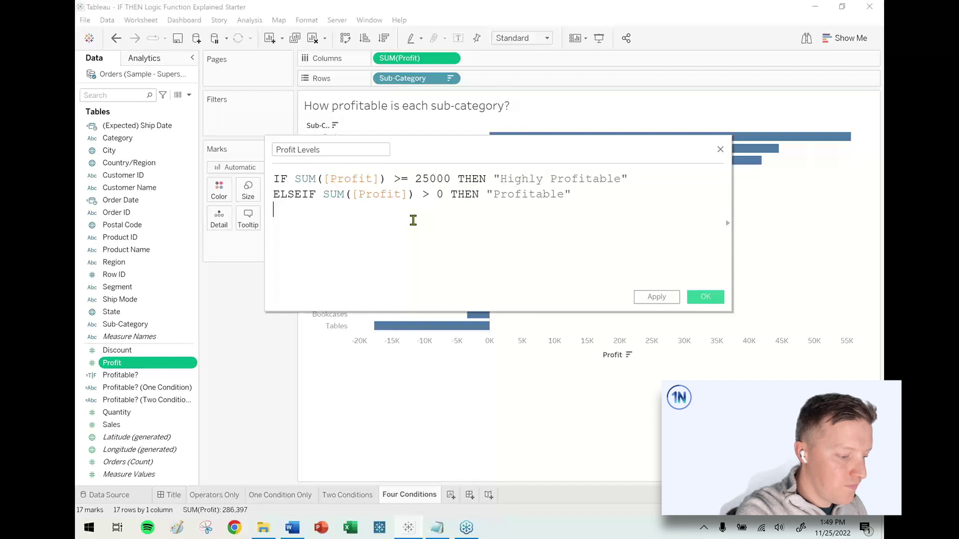
Add a third condition: ELSEIF SUM([Profit]) >= -5000 THEN "Somewhat Unprofitable"
key(Return)
text(ELSEIF SUM()
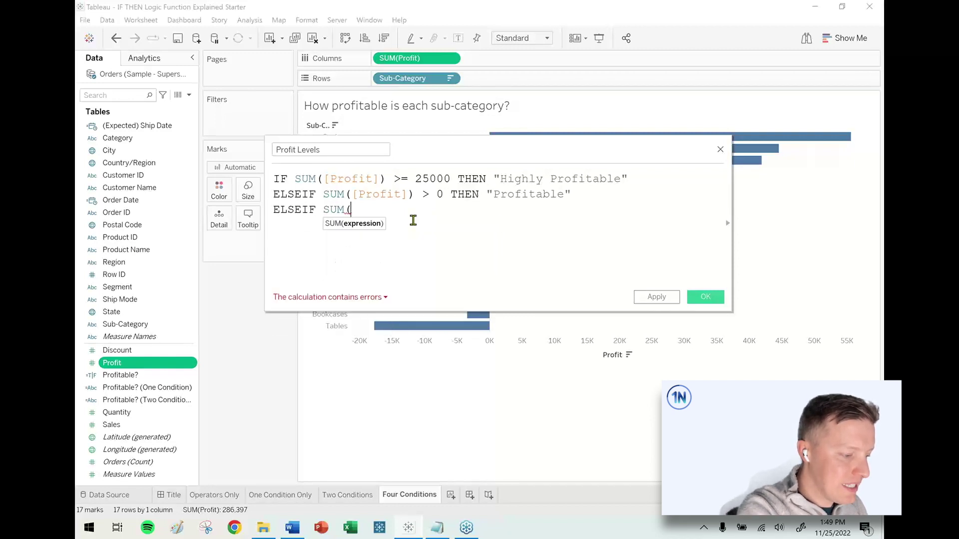
text(prof)
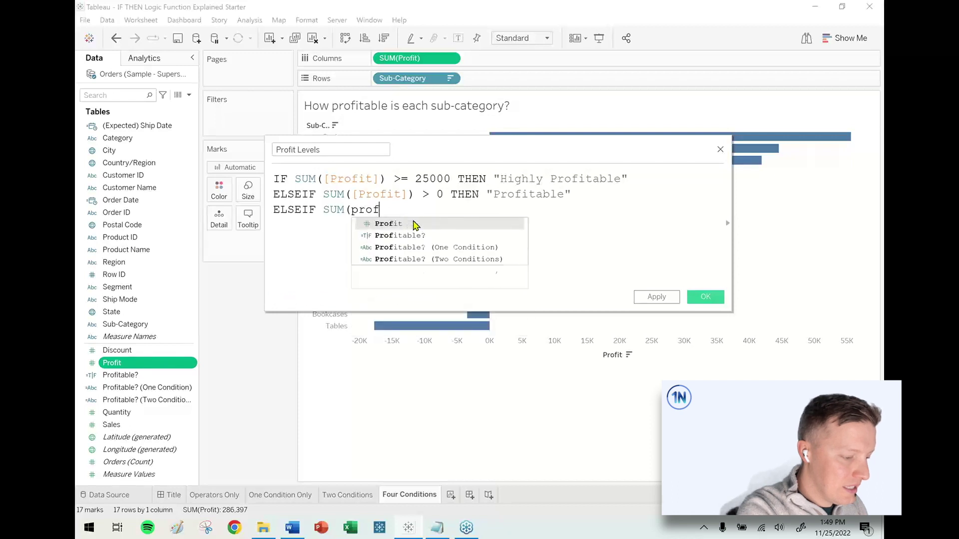
key(Return)
text())
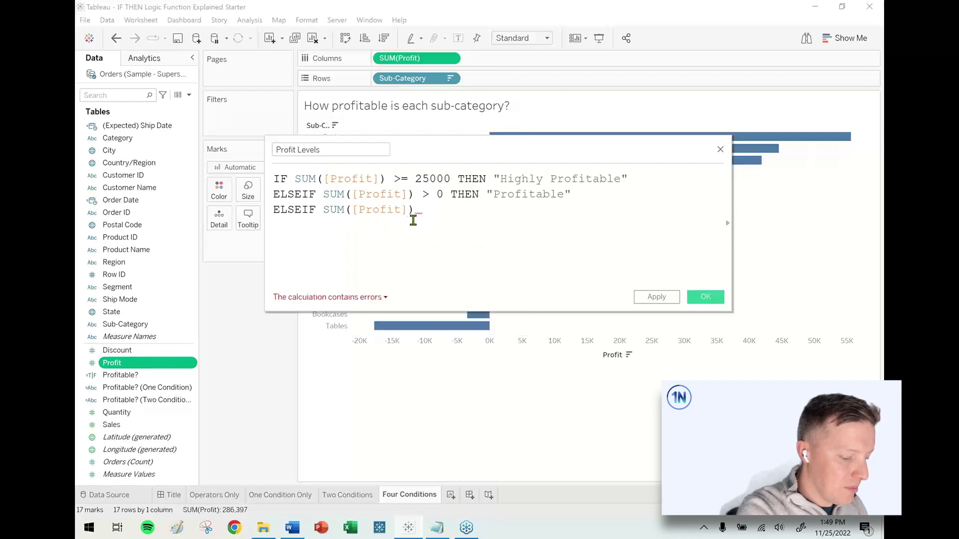
text( >)
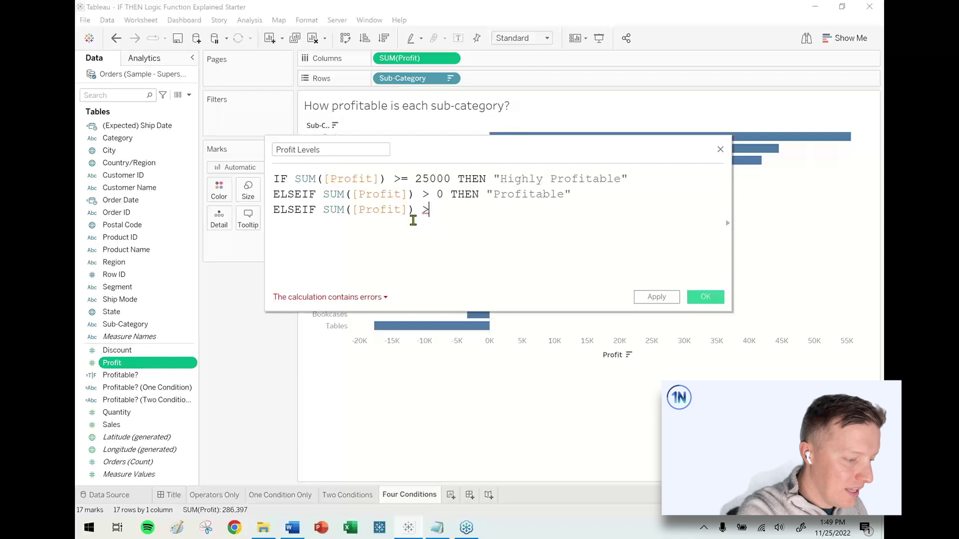
text(= 500)
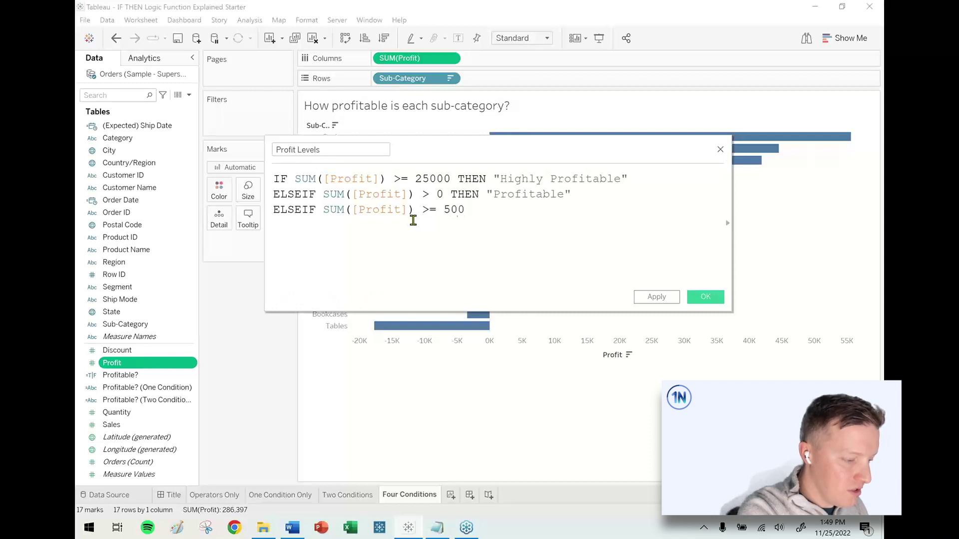
key(BackSpace)
key(BackSpace)
key(BackSpace)
text(-5000 THEN ")
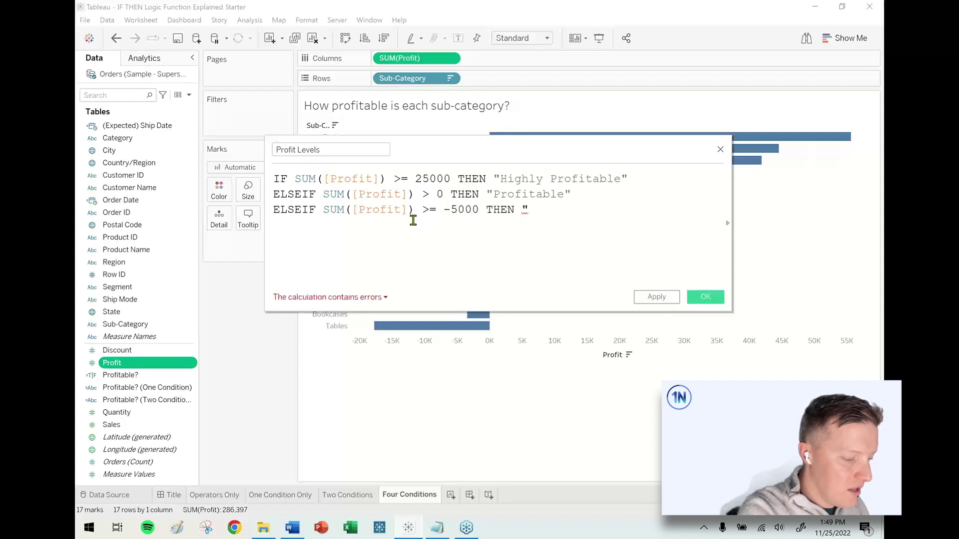
text(Somewhat Unrpf)
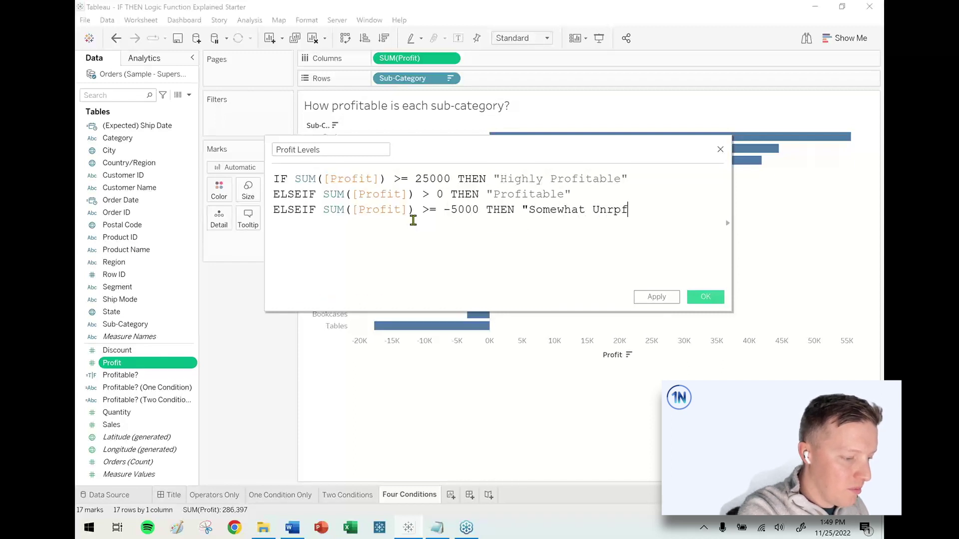
key(BackSpace)
key(BackSpace)
key(BackSpace)
Finish with ELSE "Highly Unprofitable" and close the formula with END
text(pro)
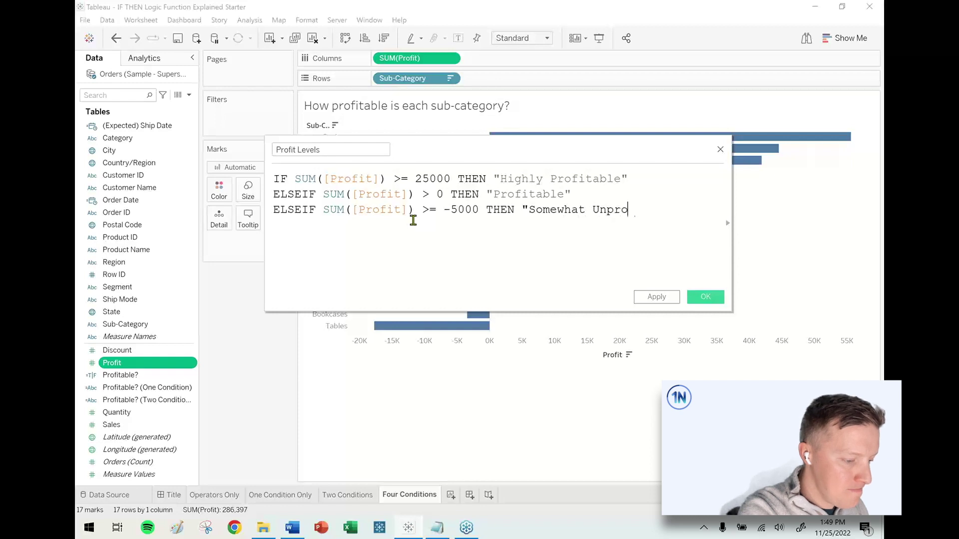
text(fitable" ELSE )
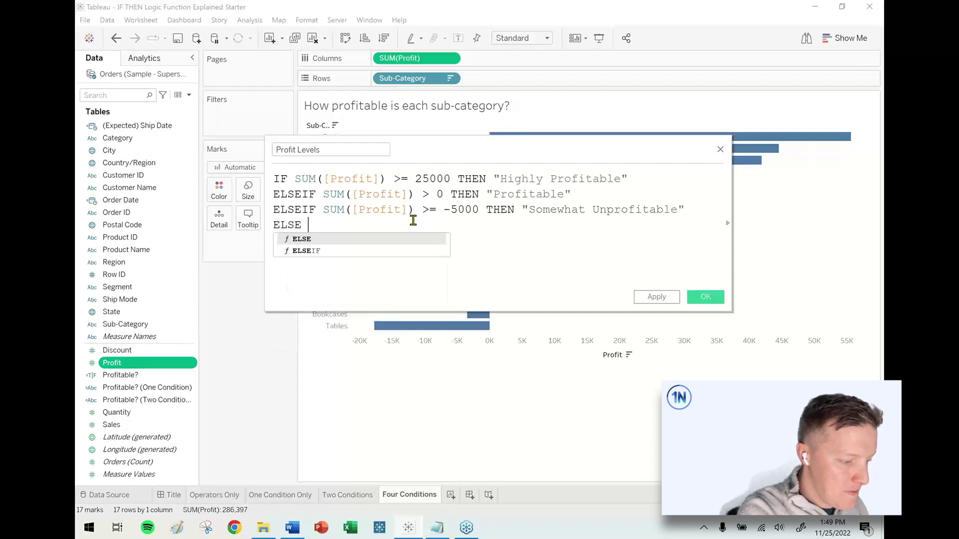
text("Highligh)
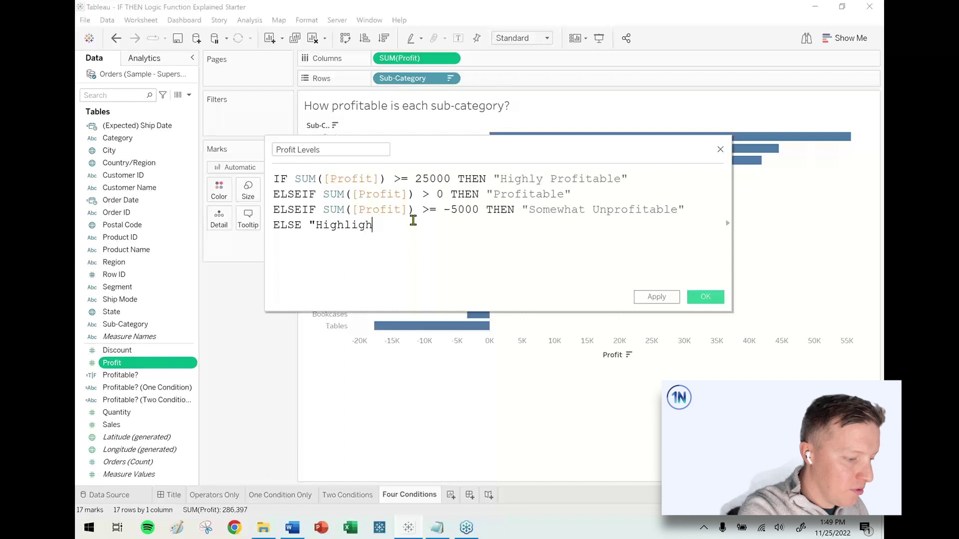
key(BackSpace)
key(BackSpace)
key(BackSpace)
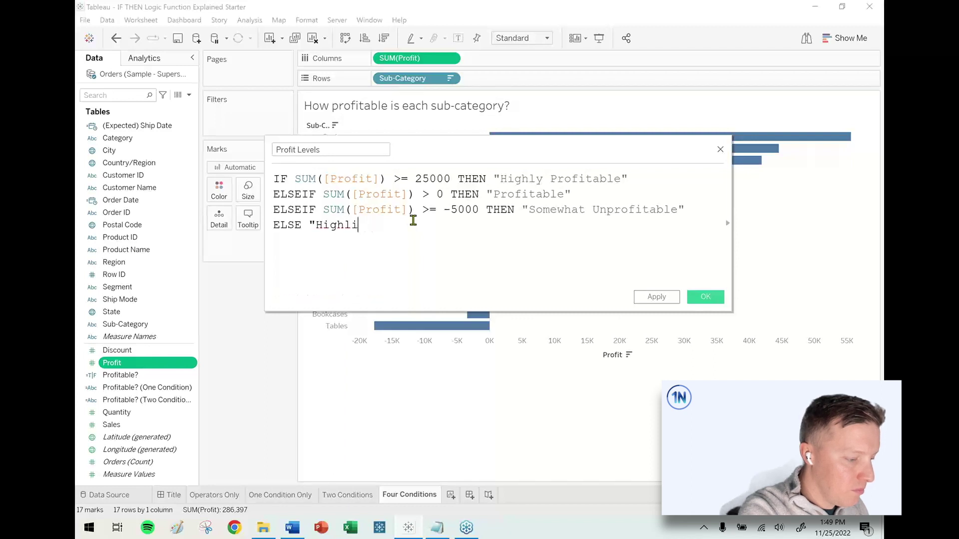
text(y Unprofitable")
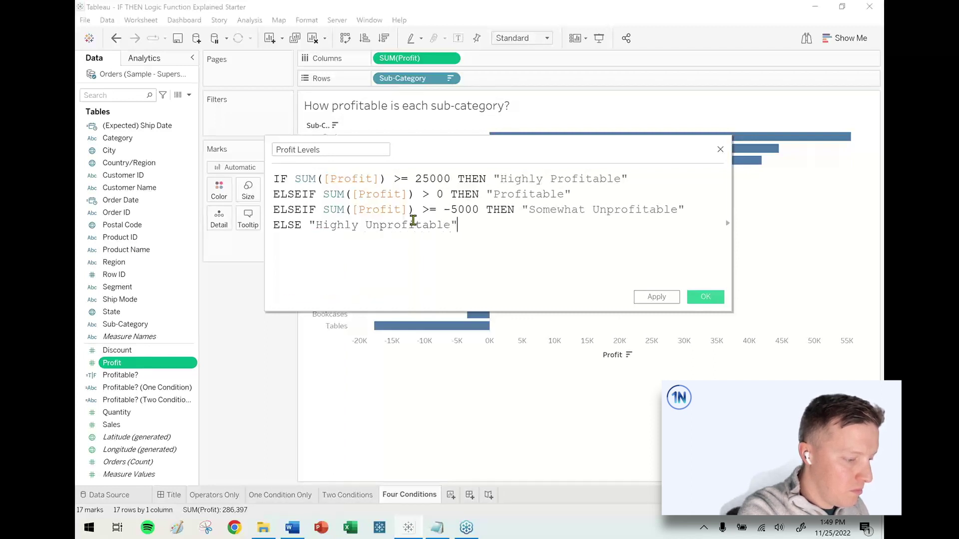
key(Return)
text(END)
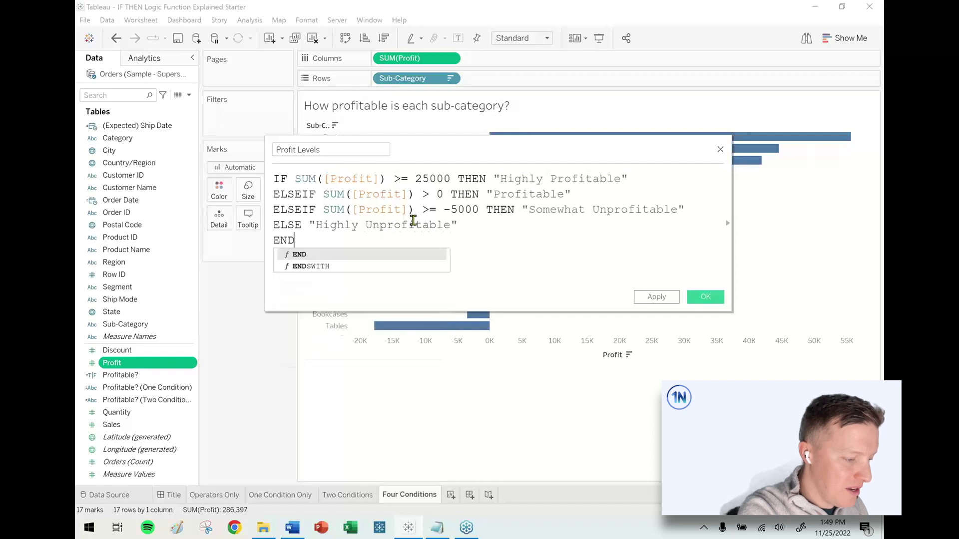
key(Escape)
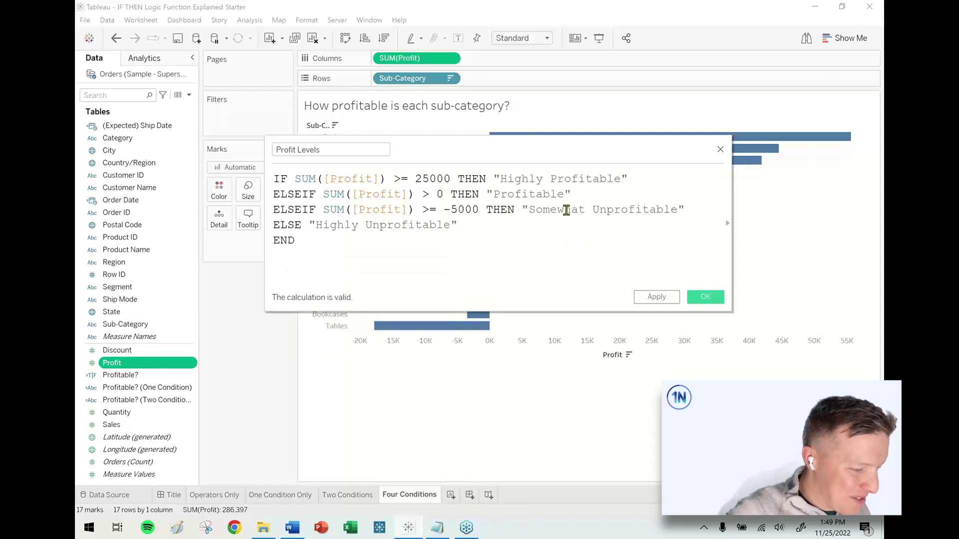
drag(593, 210, 531, 211)
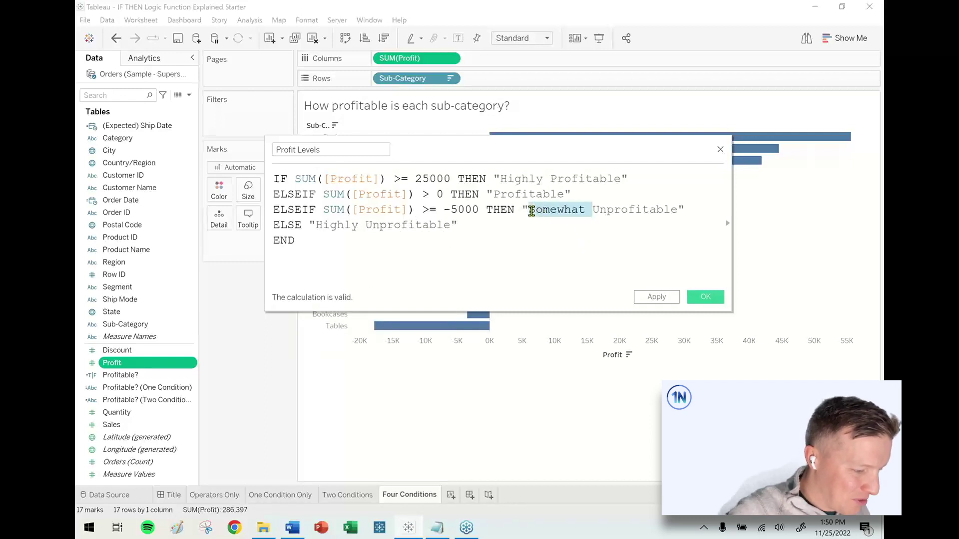
Shorten the third label to 'Unprofitable', then check the Highly Profitable and Profitable bar groups against the formula
key(BackSpace)
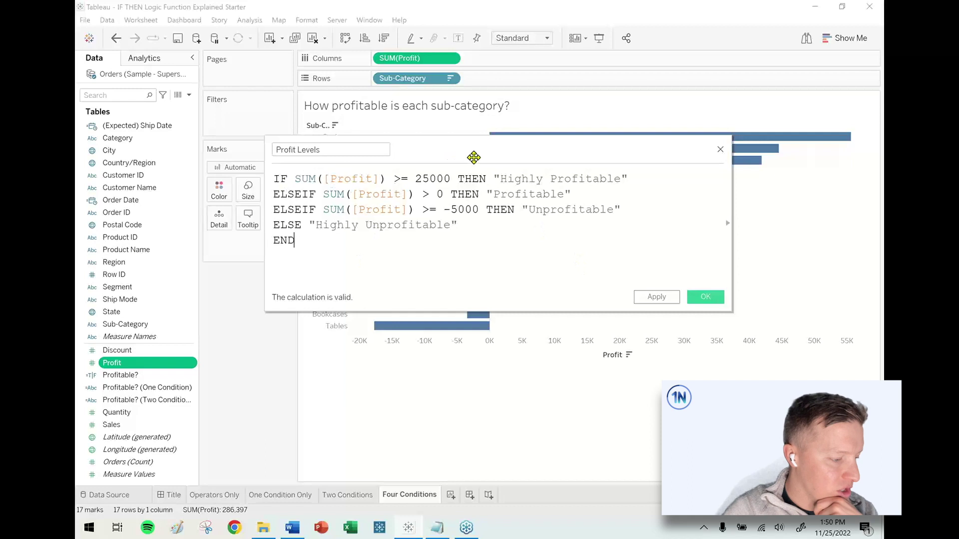
drag(473, 158, 301, 314)
drag(697, 225, 680, 134)
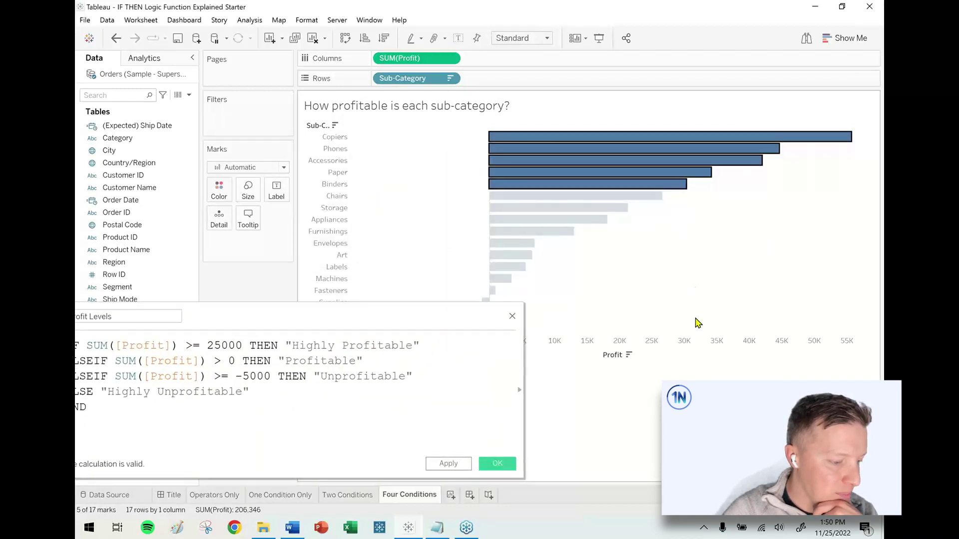
drag(291, 348, 406, 345)
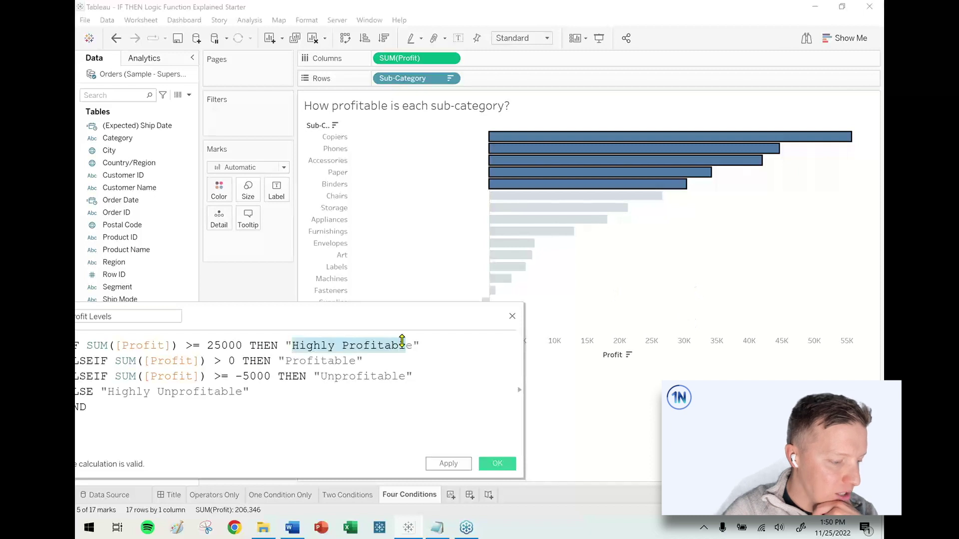
drag(519, 302, 493, 191)
click(472, 357)
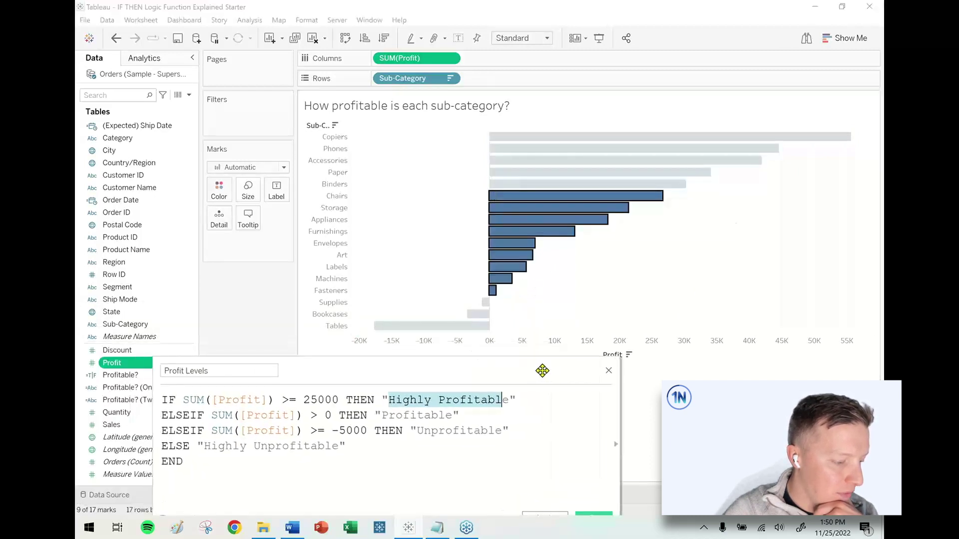
drag(542, 371, 551, 363)
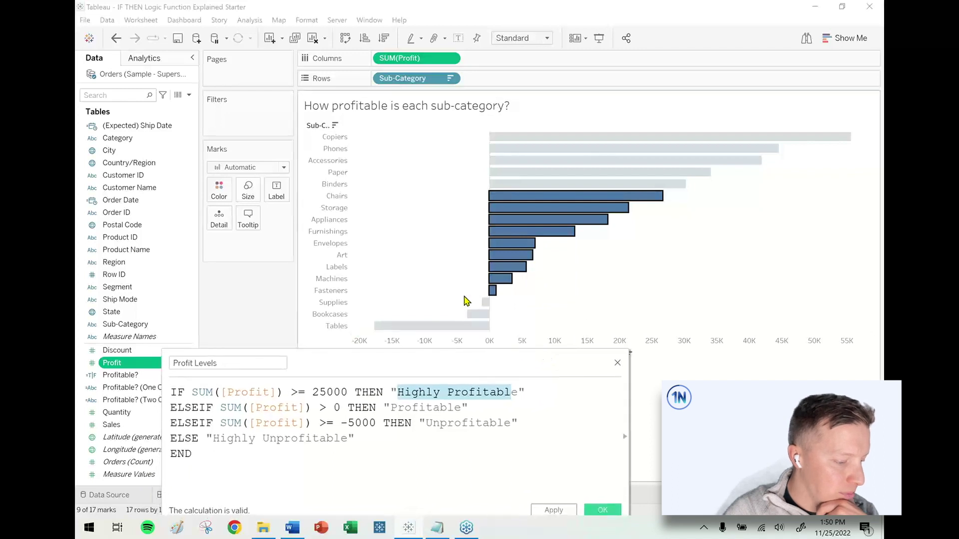
Check the negative Supplies, Bookcases and Tables bars and the top Copiers bar against the thresholds
mouse_move(464, 298)
mouse_down()
mouse_move(483, 314)
mouse_move(464, 301)
mouse_up()
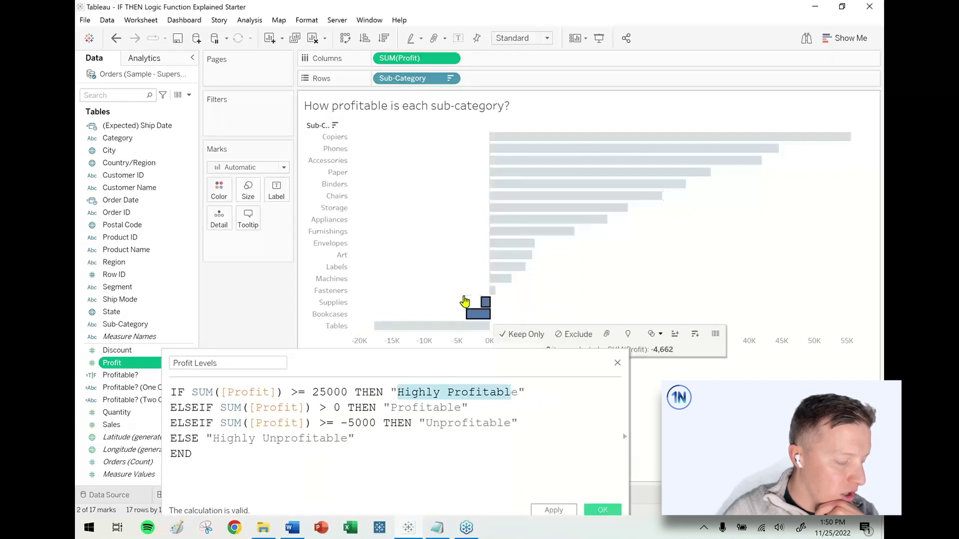
click(428, 330)
drag(404, 365, 413, 389)
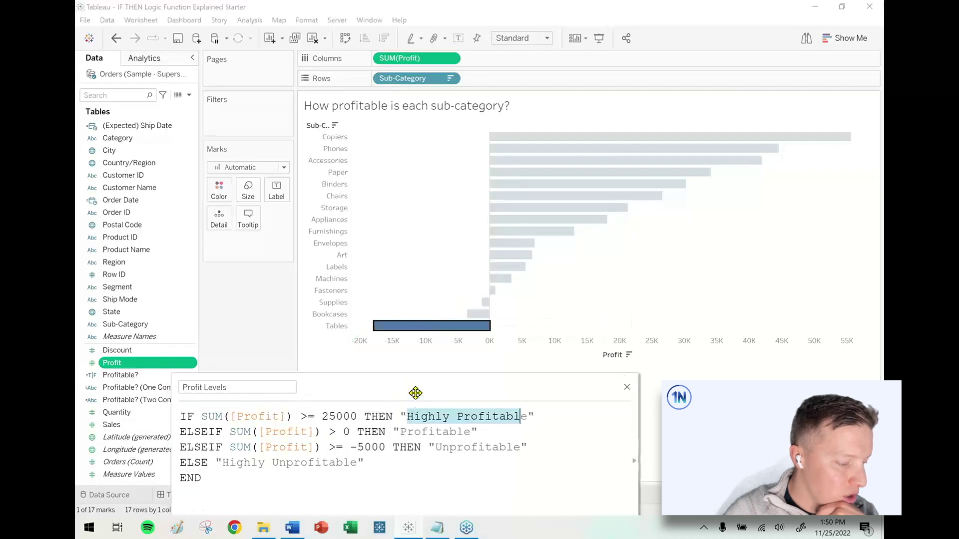
mouse_move(439, 332)
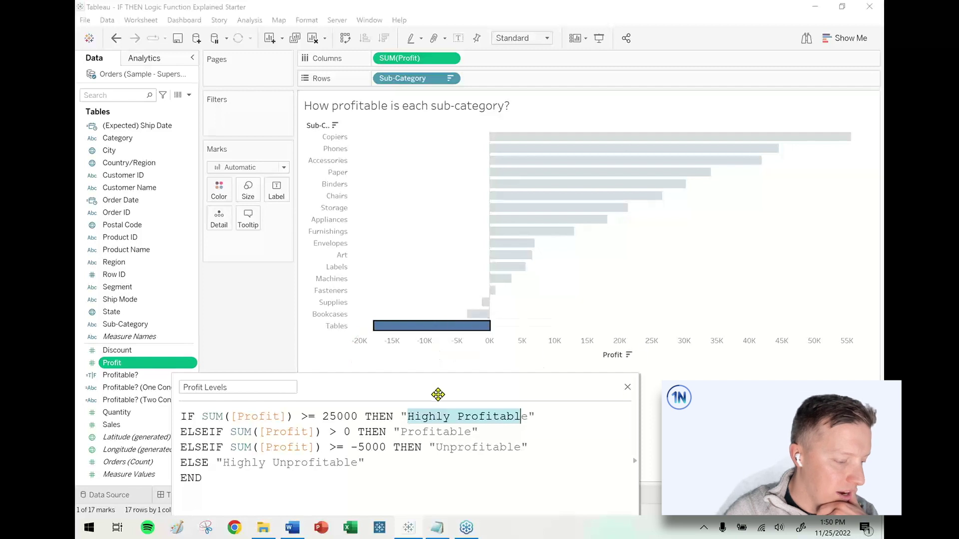
drag(431, 389, 427, 200)
click(575, 234)
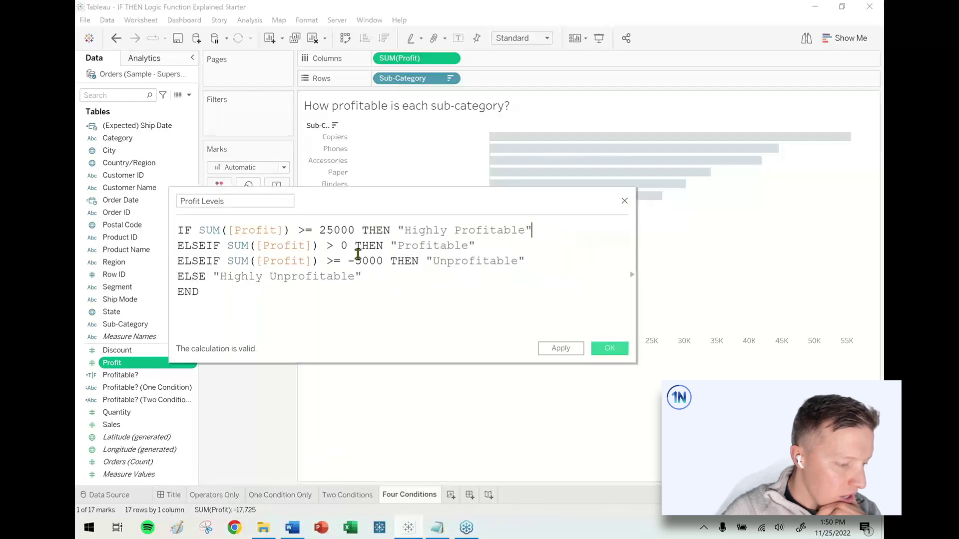
drag(397, 208, 374, 272)
mouse_move(645, 148)
click(780, 136)
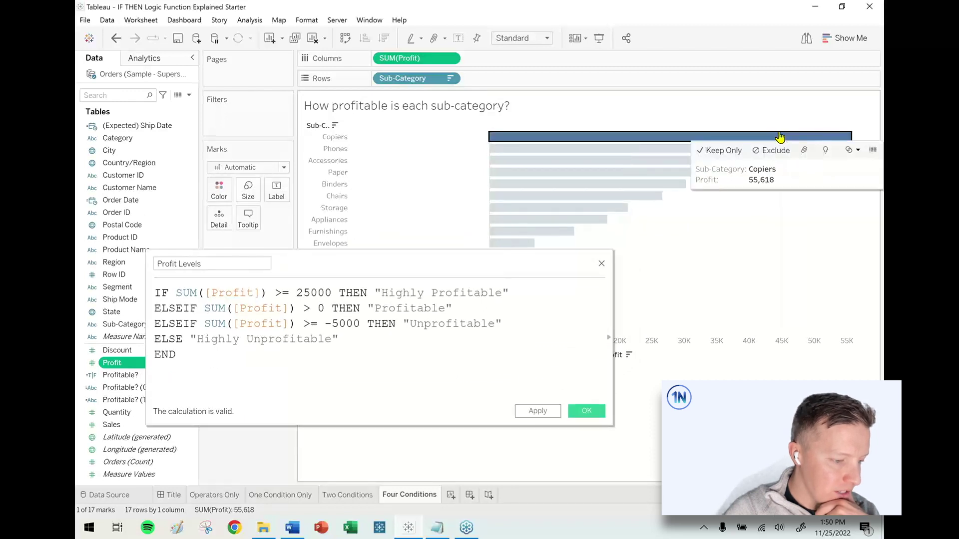
click(780, 136)
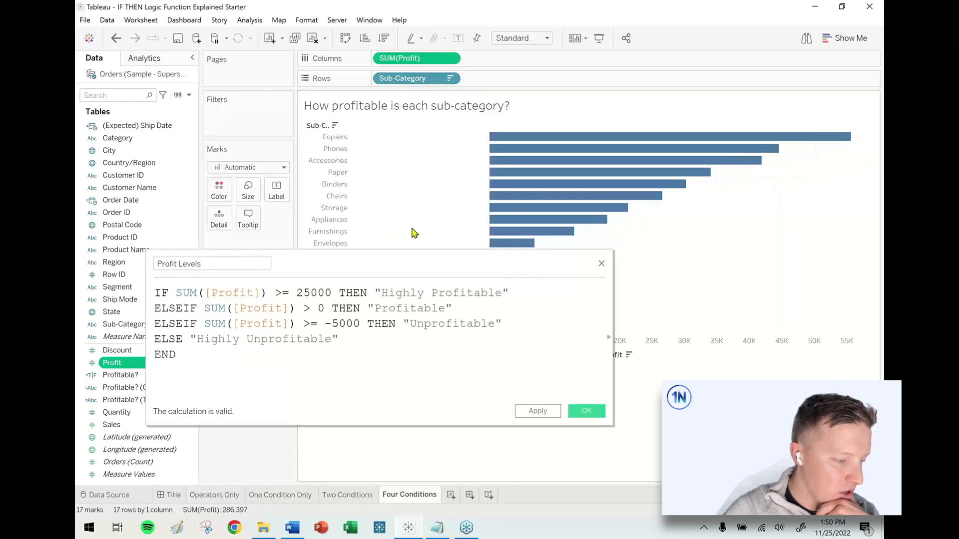
Review the formula's thresholds: 25000, 0 and -5000
drag(295, 293, 354, 292)
double_click(326, 308)
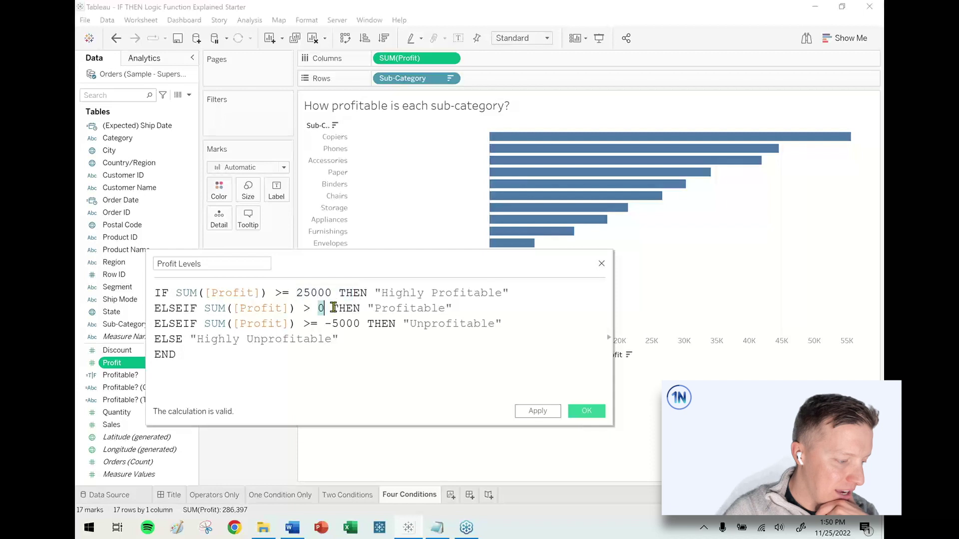
drag(324, 323, 360, 324)
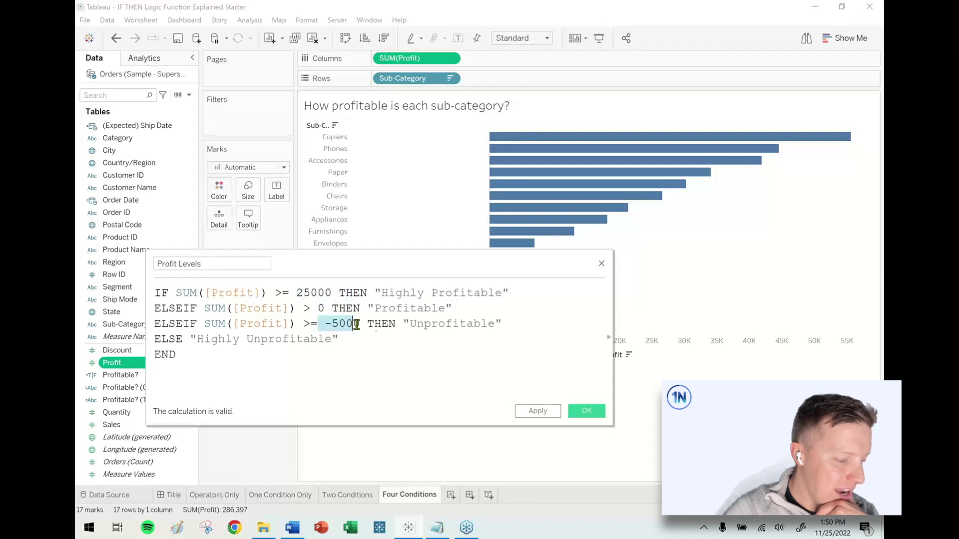
click(412, 322)
mouse_move(572, 143)
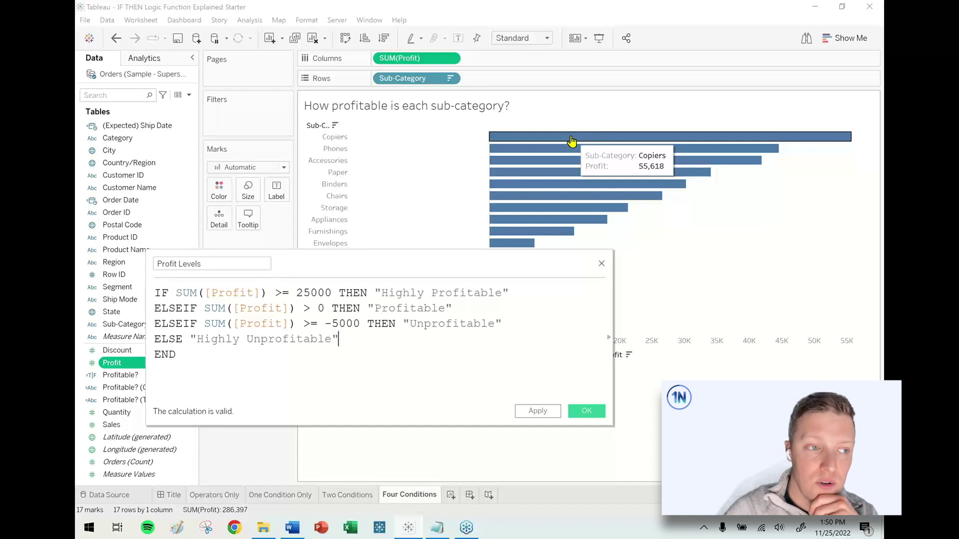
Review the Highly Profitable and Profitable conditions, place the cursor before THEN on line 2, and widen the editor
click(274, 293)
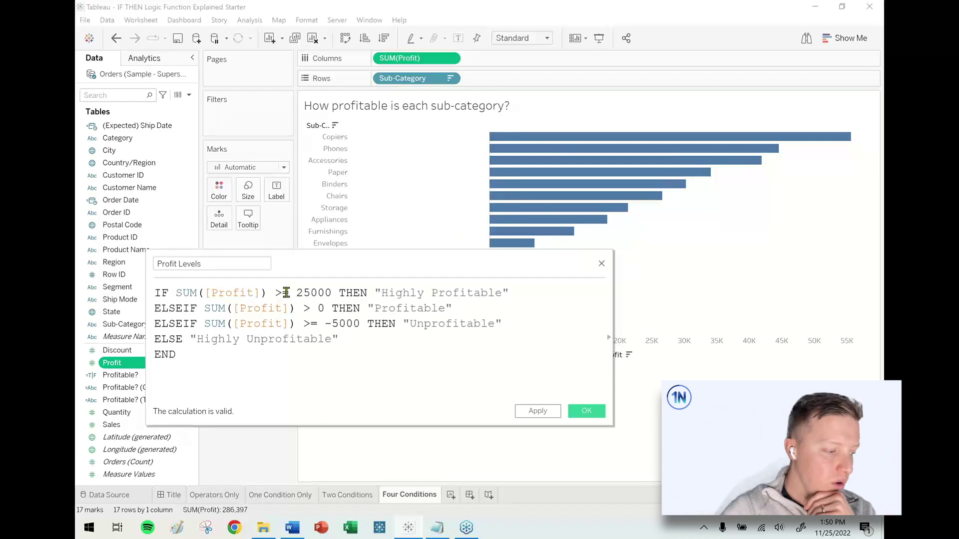
drag(286, 294, 322, 293)
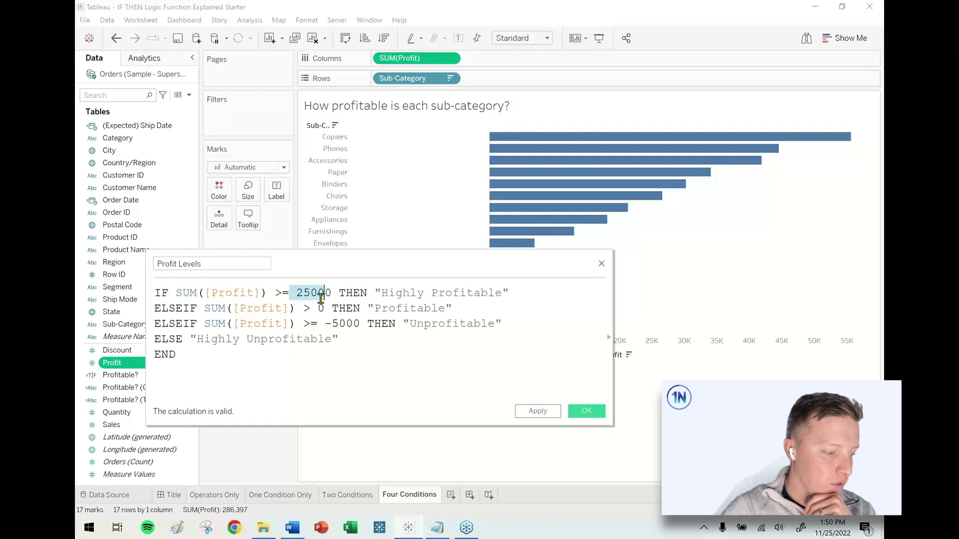
click(520, 293)
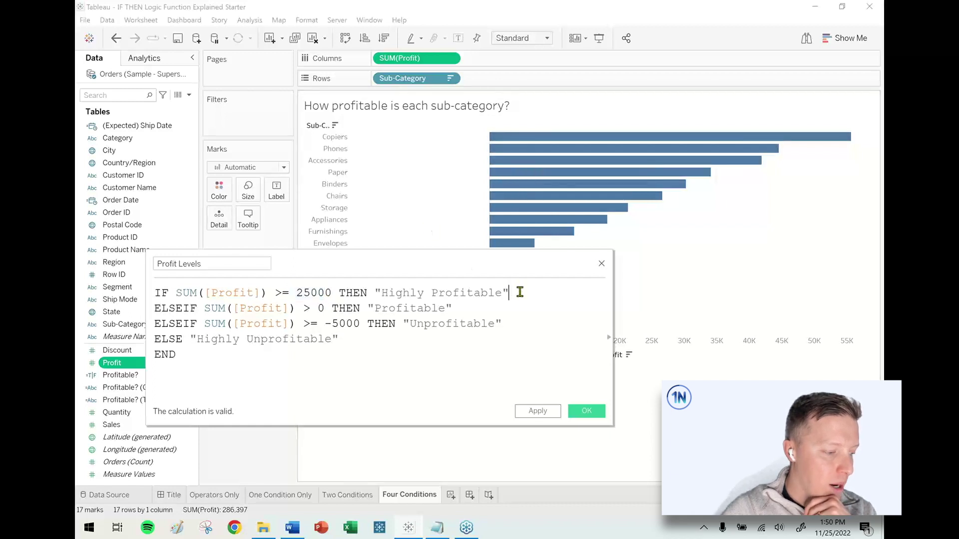
drag(520, 293, 225, 292)
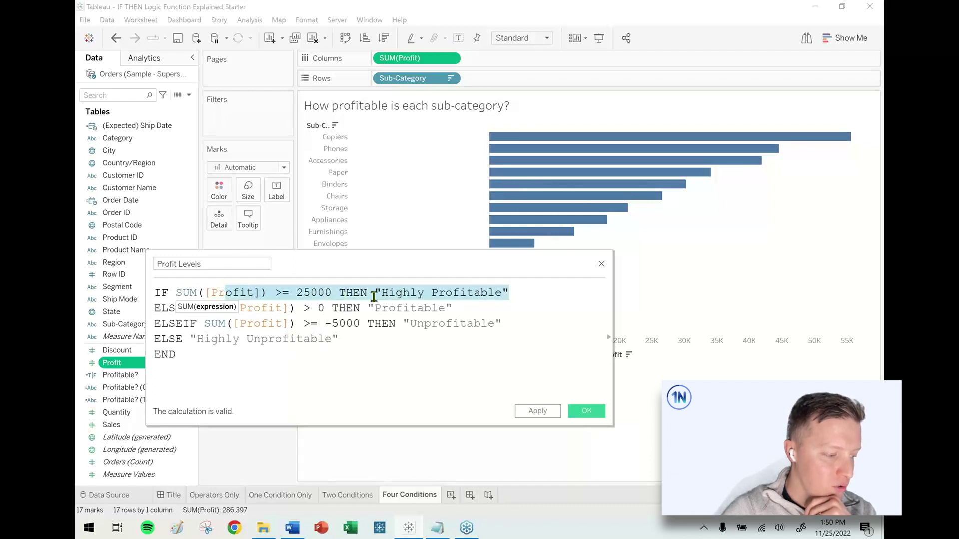
drag(474, 309, 291, 308)
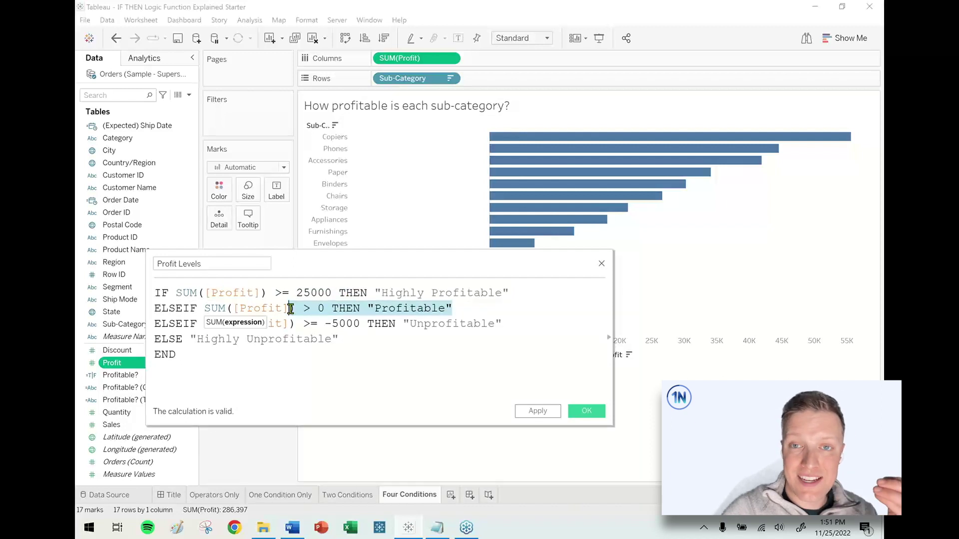
key(ctrl+End)
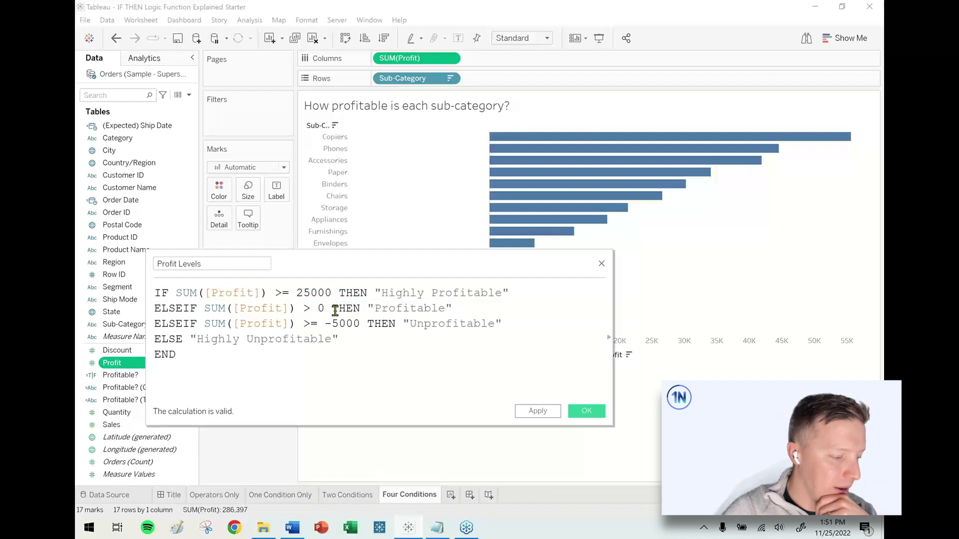
click(335, 310)
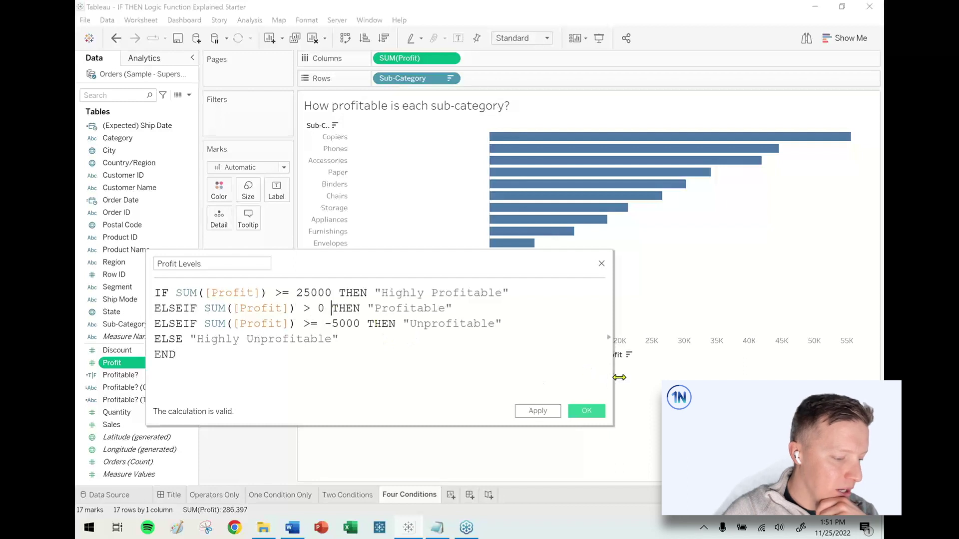
drag(614, 378, 800, 378)
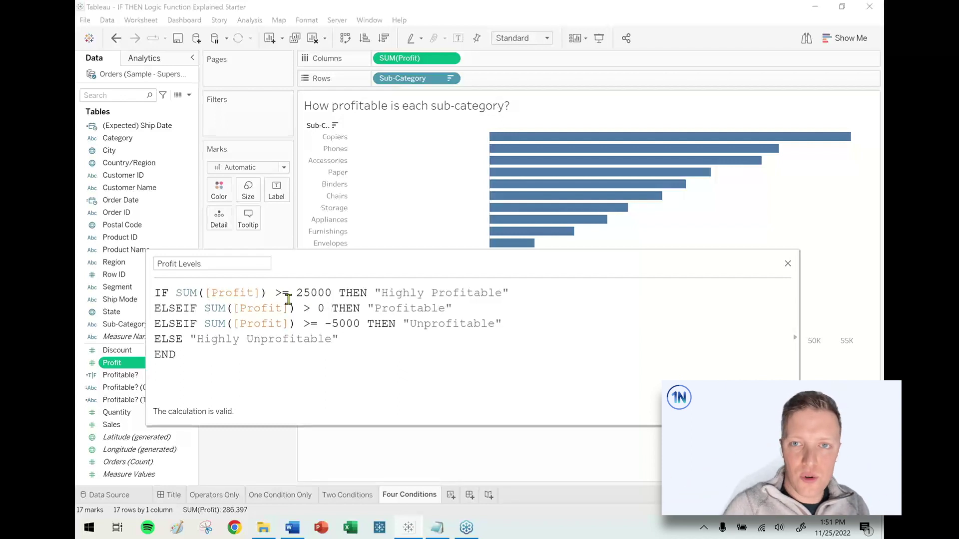
Append AND SUM([Profit]) < 25000 to the Profitable condition
key(Left)
text(AND)
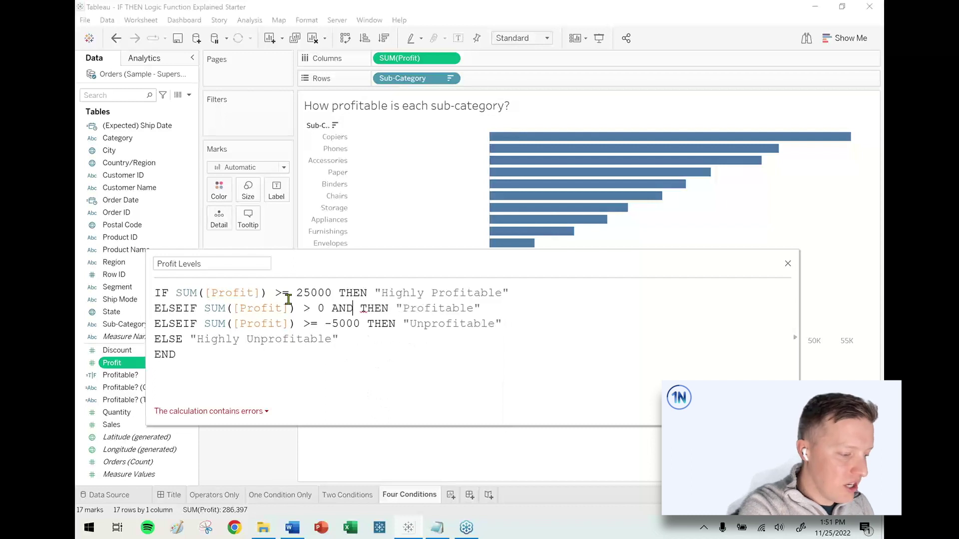
text( SUM( )
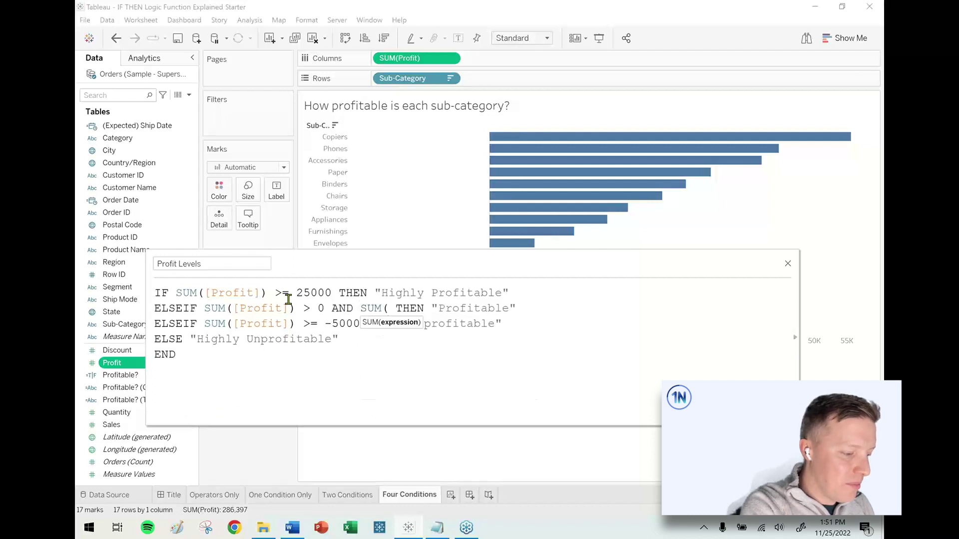
text(prof)
key(Return)
text() <)
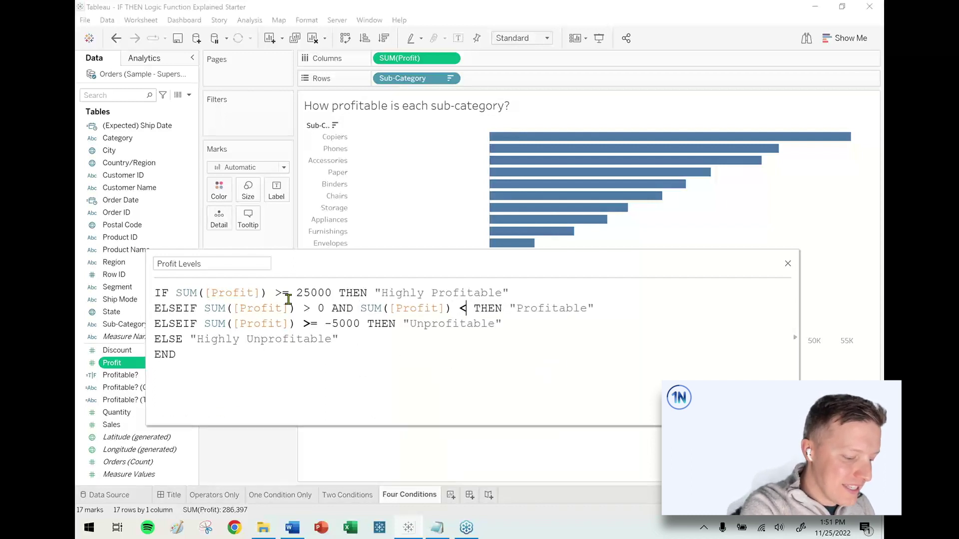
text( 25000)
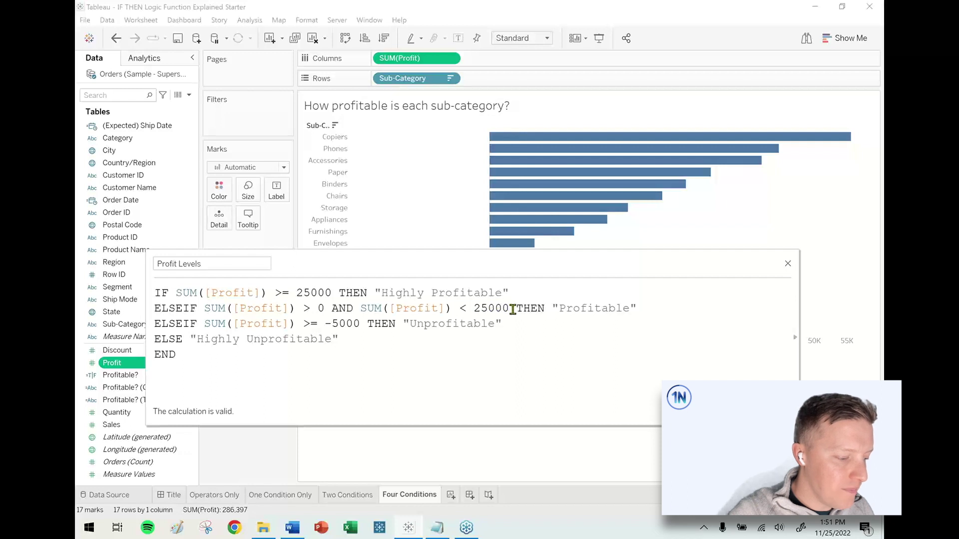
Remove that AND clause, save the calculation, and put Profit Levels on Color
drag(513, 310, 327, 309)
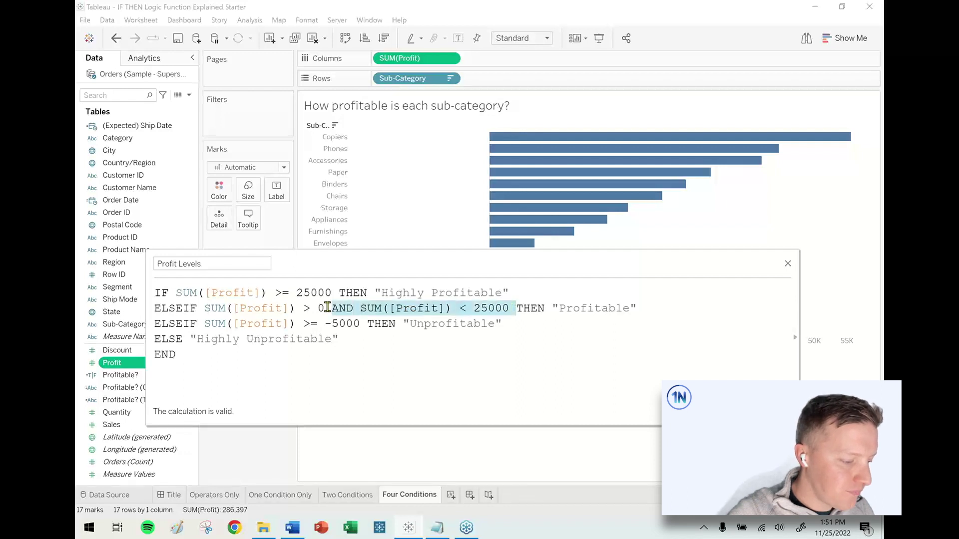
key(BackSpace)
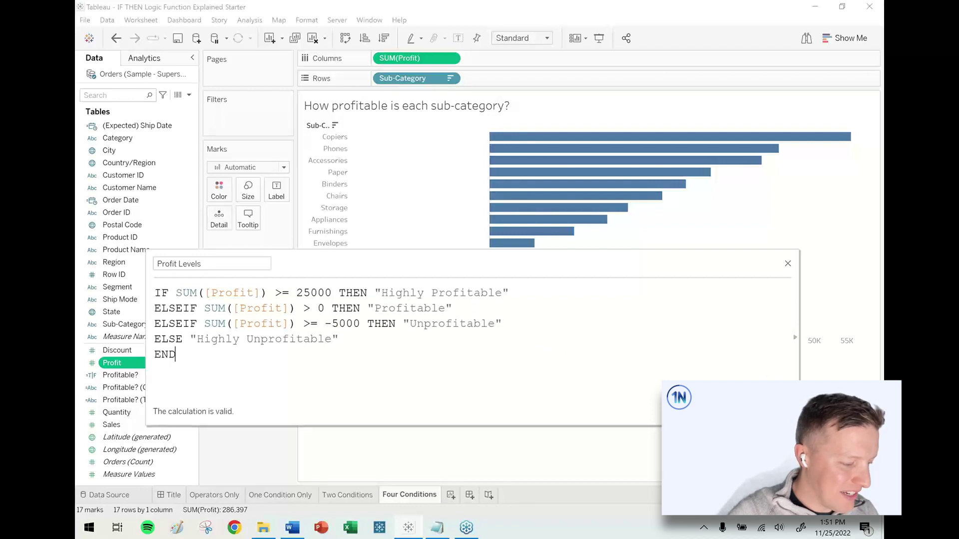
click(771, 411)
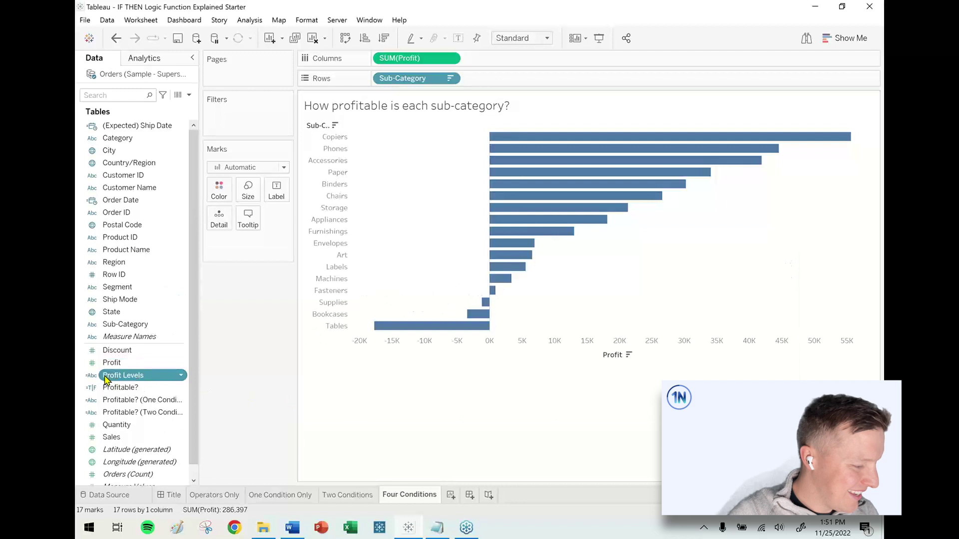
drag(107, 380, 215, 194)
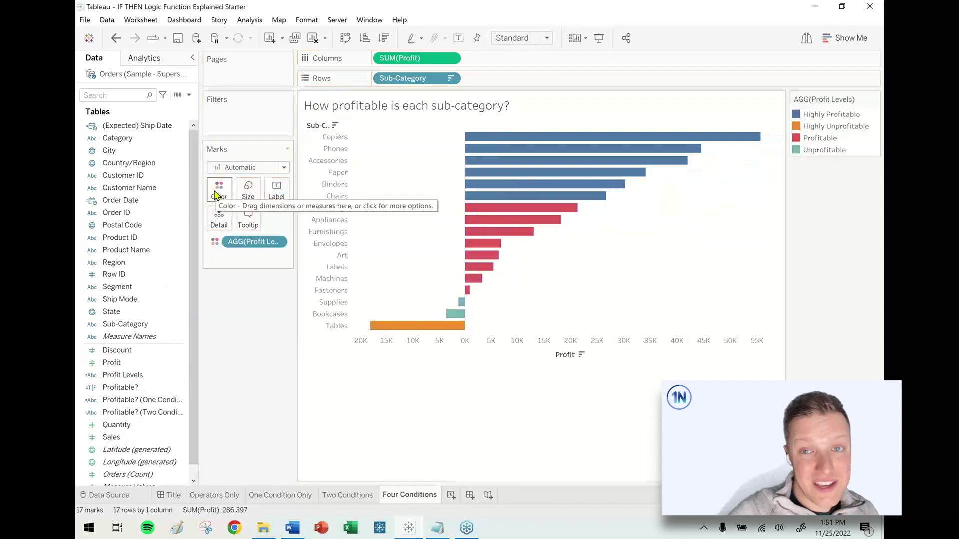
Use the Tableau 20 palette for Profit Levels: Profitable light blue, Unprofitable light orange
click(216, 195)
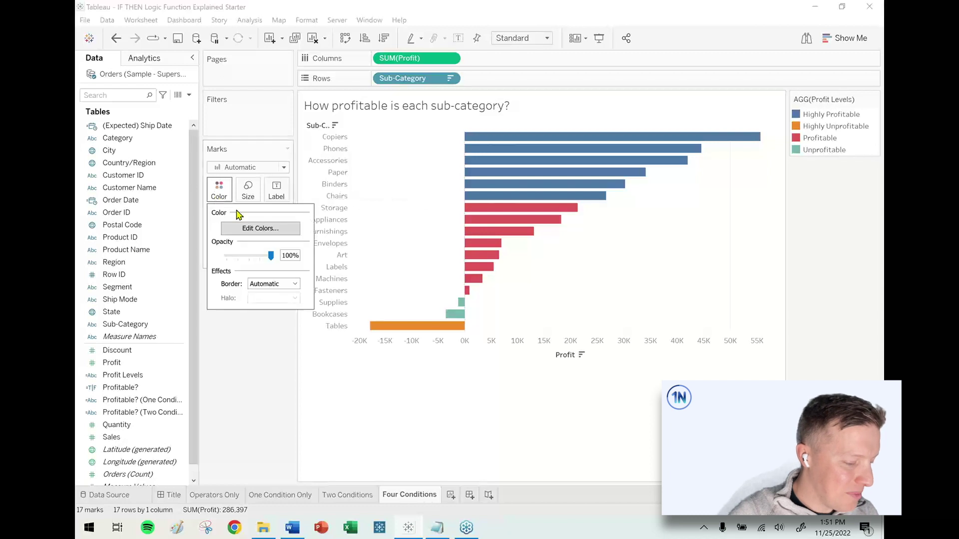
click(269, 229)
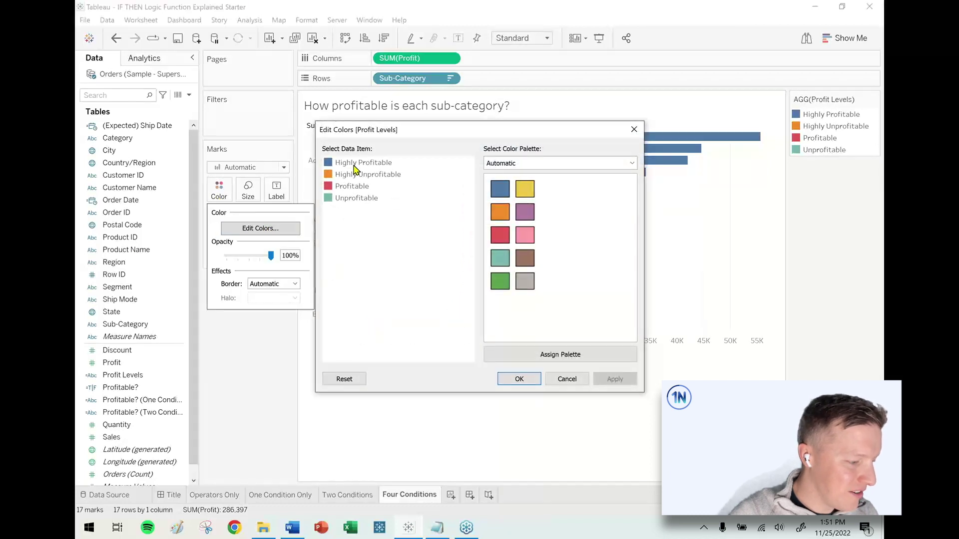
click(549, 163)
click(539, 197)
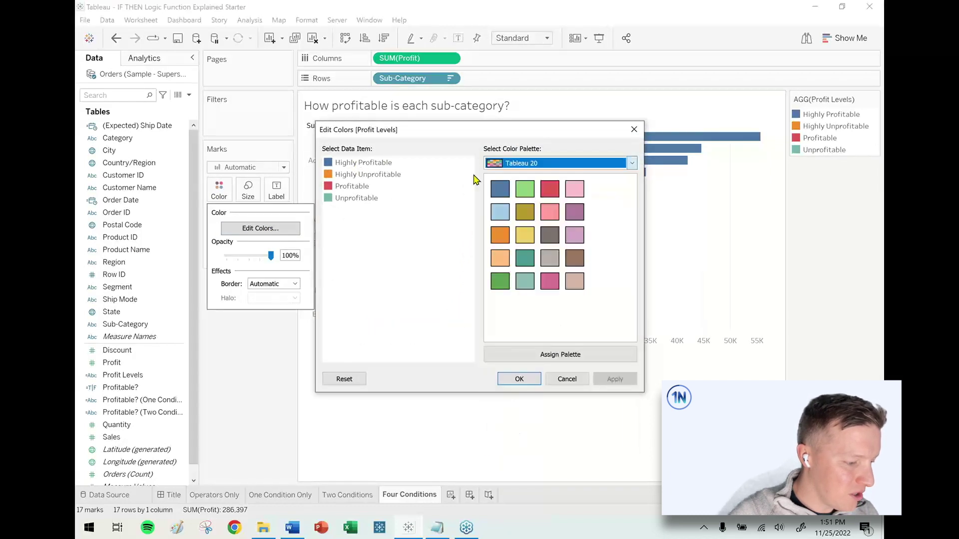
click(349, 186)
click(500, 212)
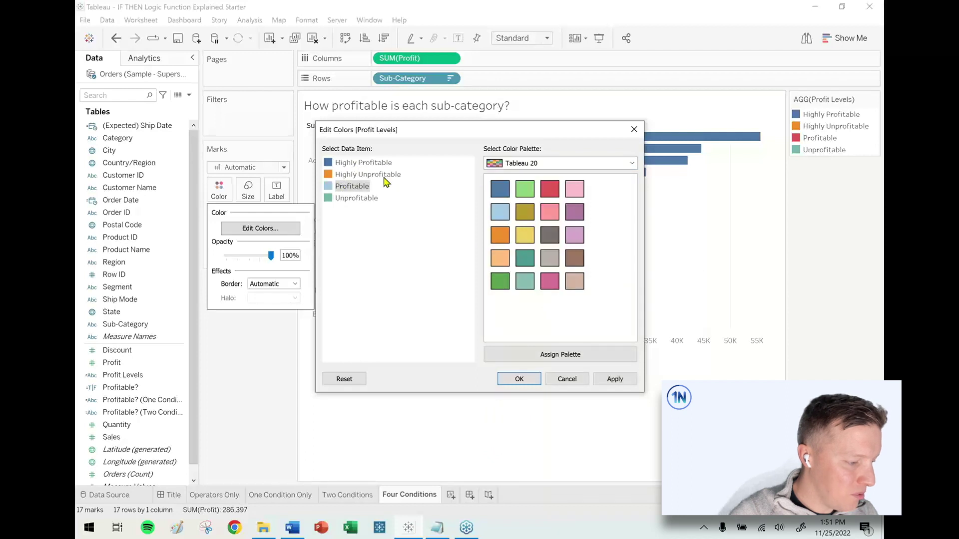
click(356, 199)
click(500, 258)
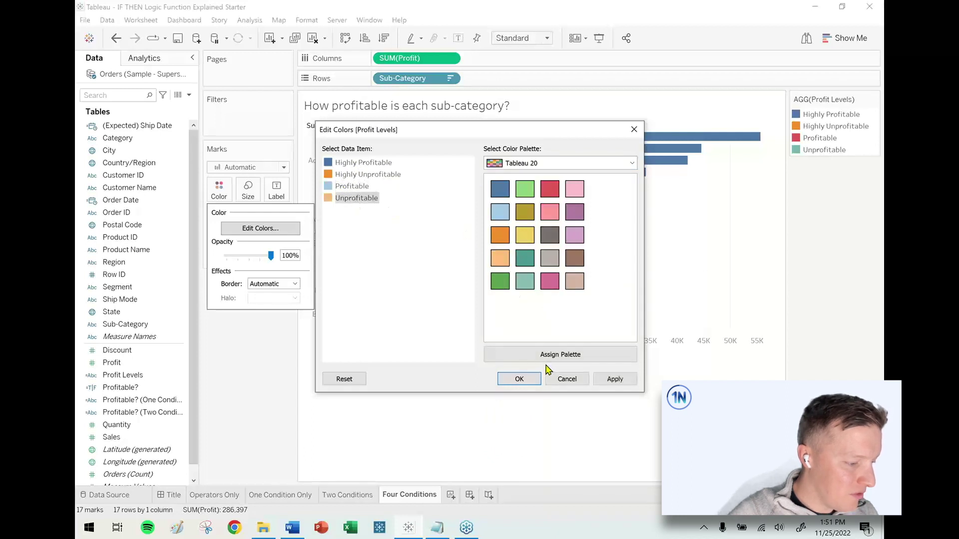
click(529, 381)
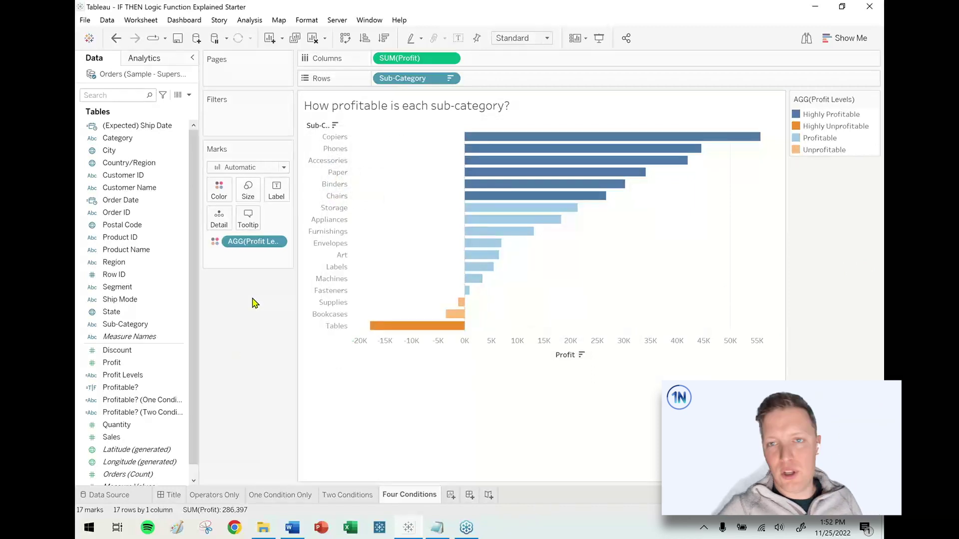
Highlight each profit level's bars from the colour legend in turn
click(831, 117)
click(830, 117)
click(828, 140)
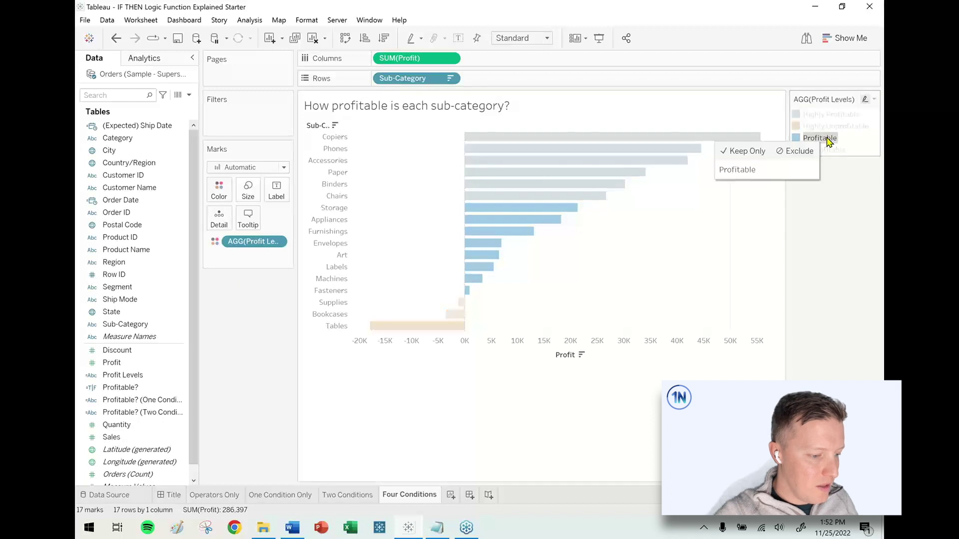
click(828, 140)
click(828, 149)
click(830, 127)
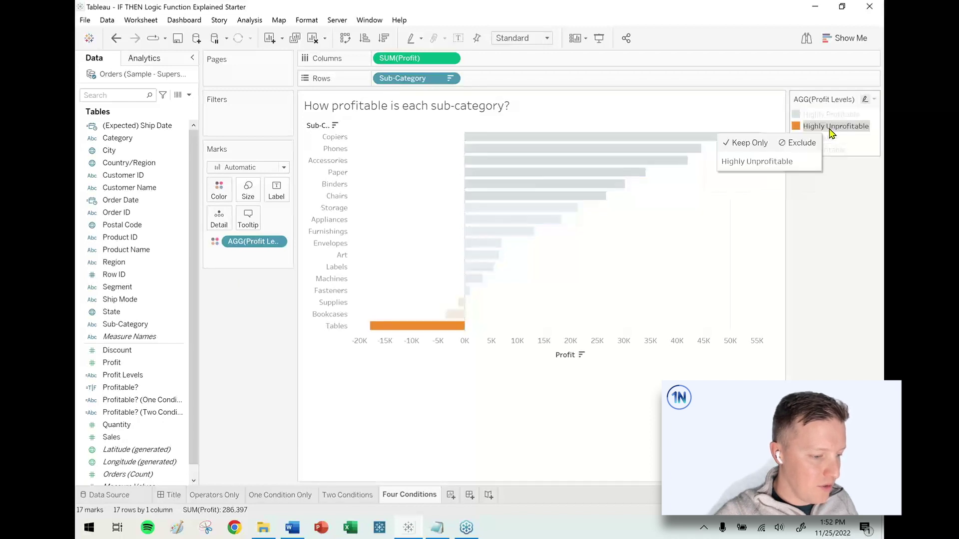
click(830, 127)
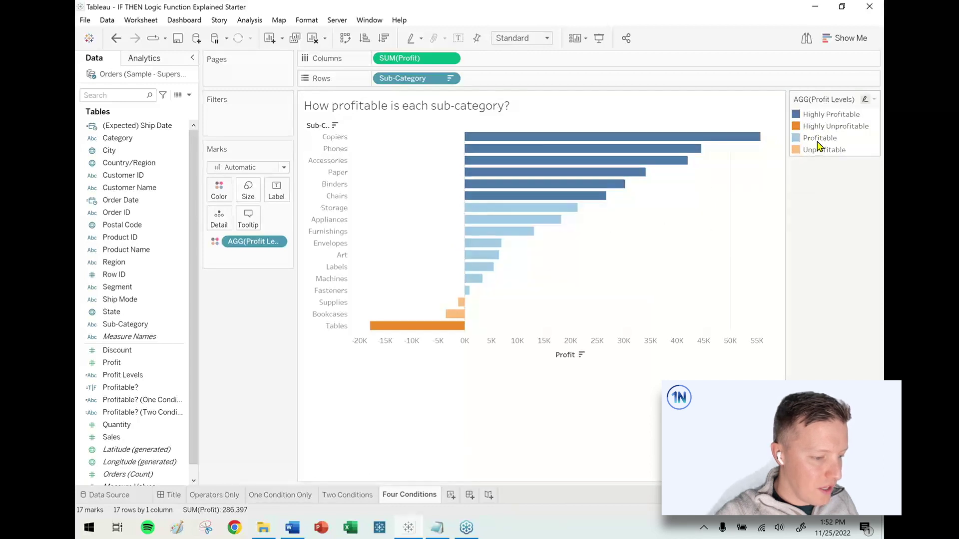
Drag Profitable up and Highly Unprofitable to the bottom of the colour legend
mouse_move(495, 219)
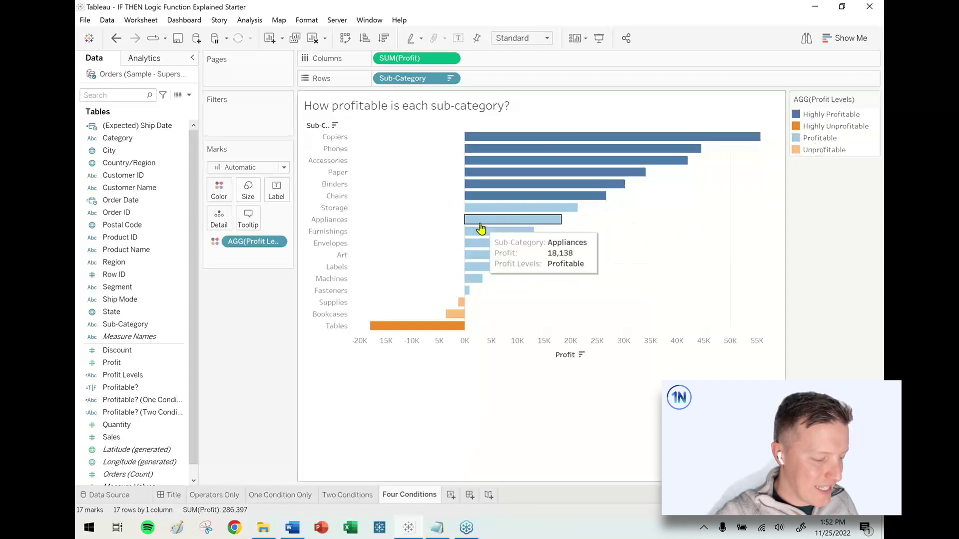
click(819, 138)
drag(820, 140, 850, 154)
click(837, 137)
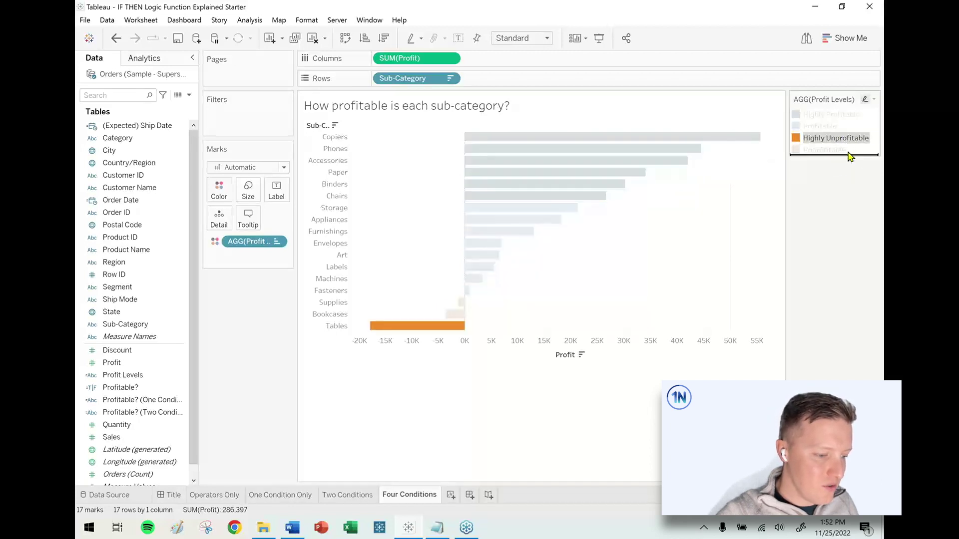
click(733, 224)
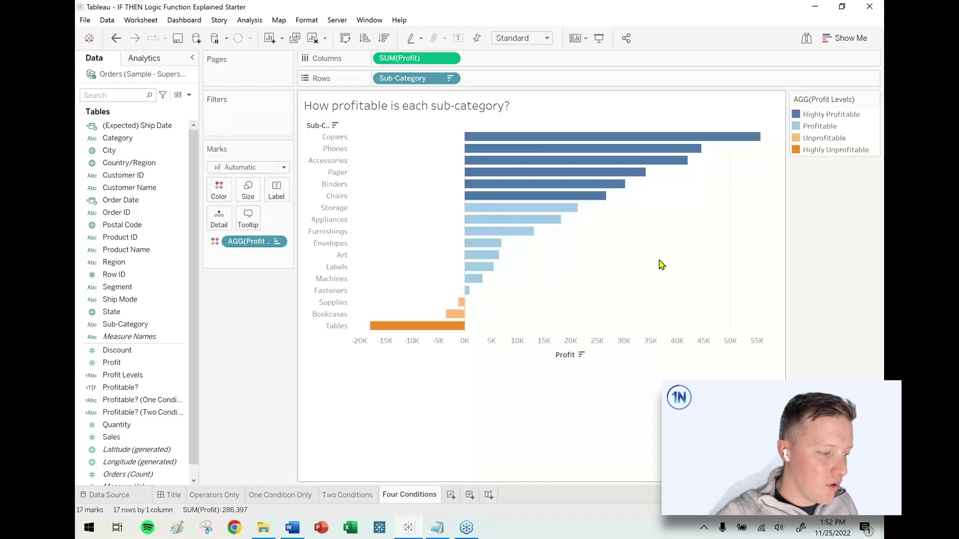
click(183, 376)
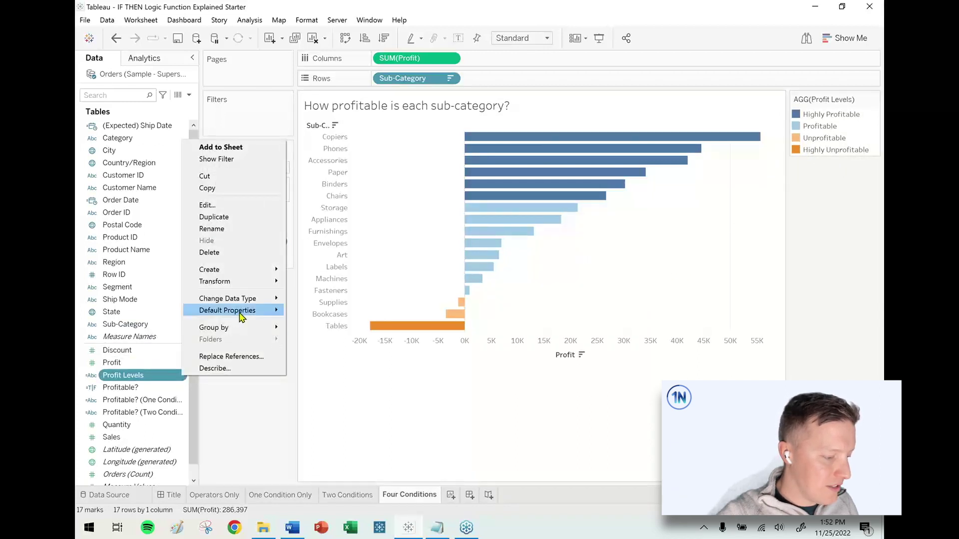
mouse_move(241, 316)
mouse_move(238, 283)
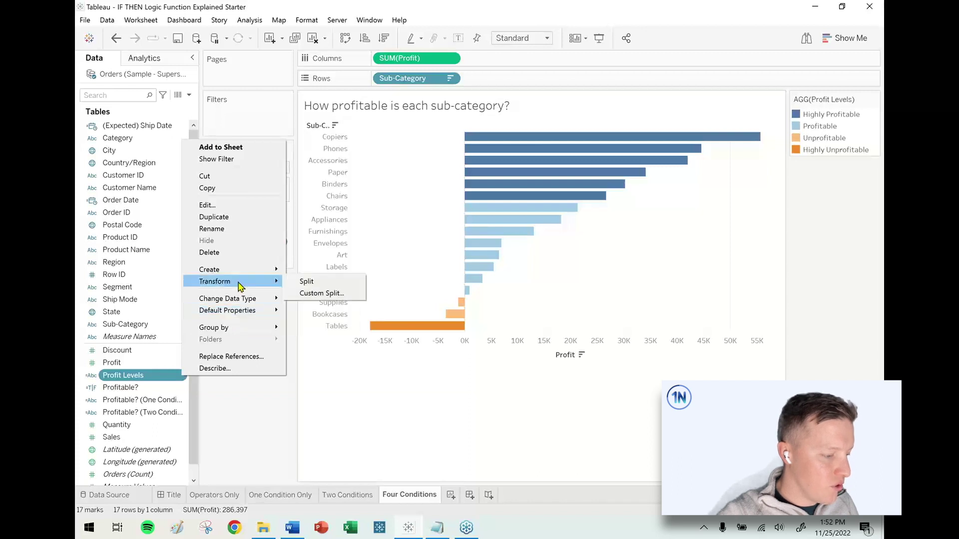
click(213, 415)
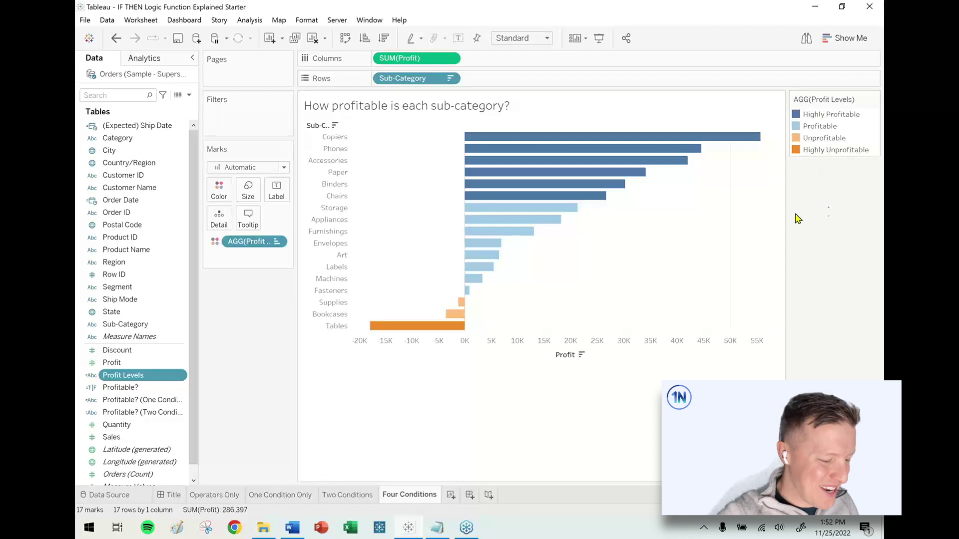
Go to the Title dashboard, 'IF THEN Logic Function Explained'
click(173, 496)
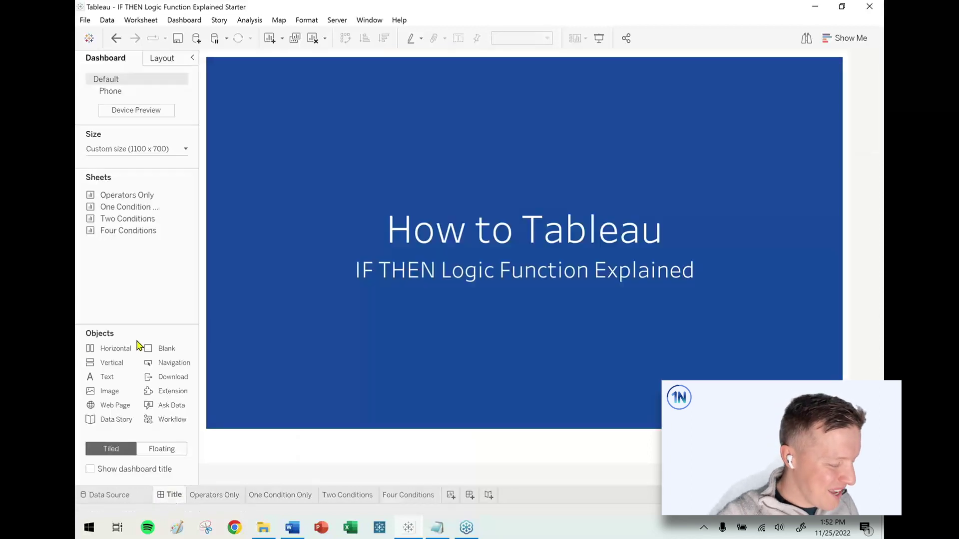